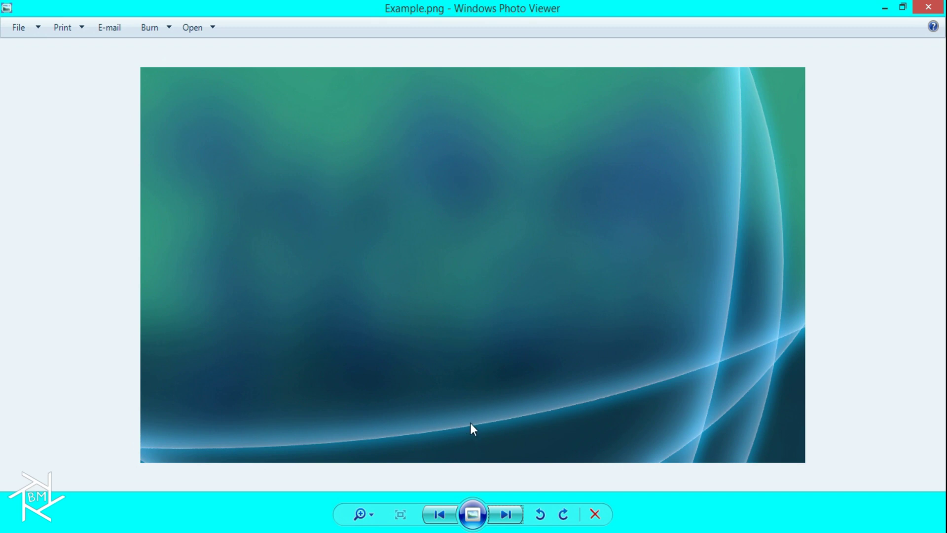
- Page from the Background photo through Example.png to the green TestResult3.png render in Photo Viewer
key("Left")
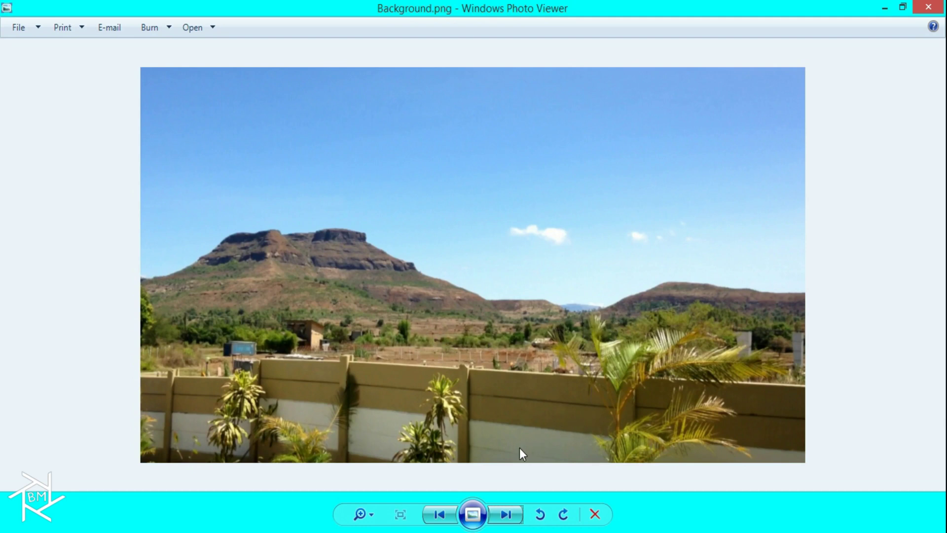
left_click(506, 514)
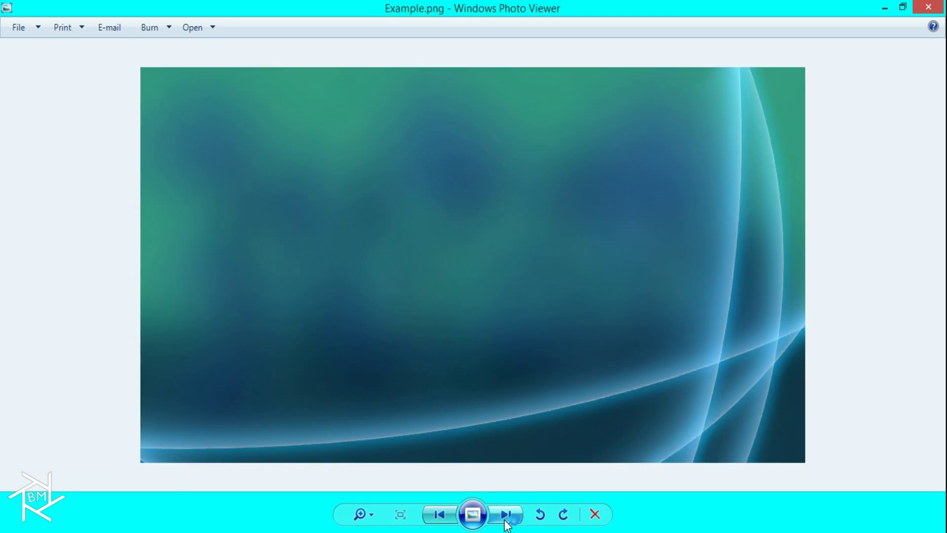
left_click(505, 514)
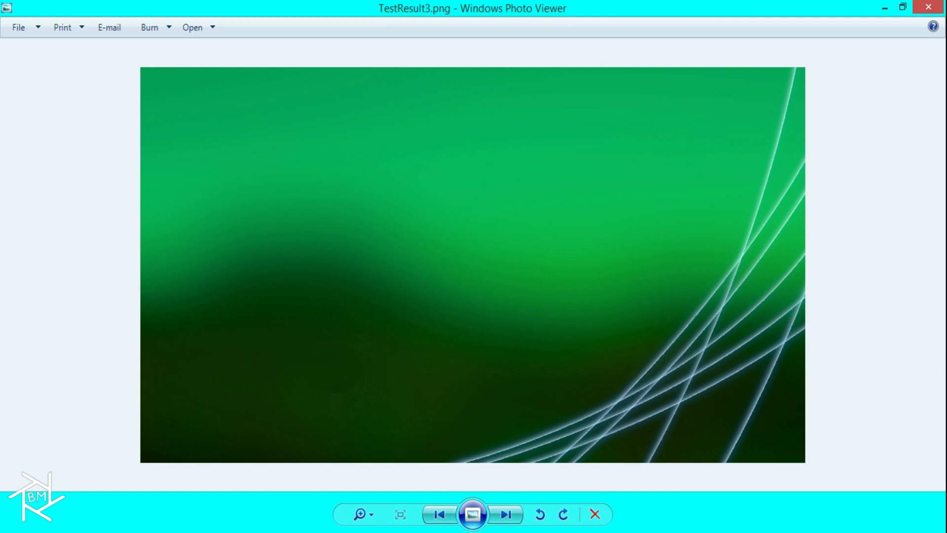
- Delete the cube and lamp, align the camera to a top orthographic view, and switch to Cycles Render
key("alt+Tab")
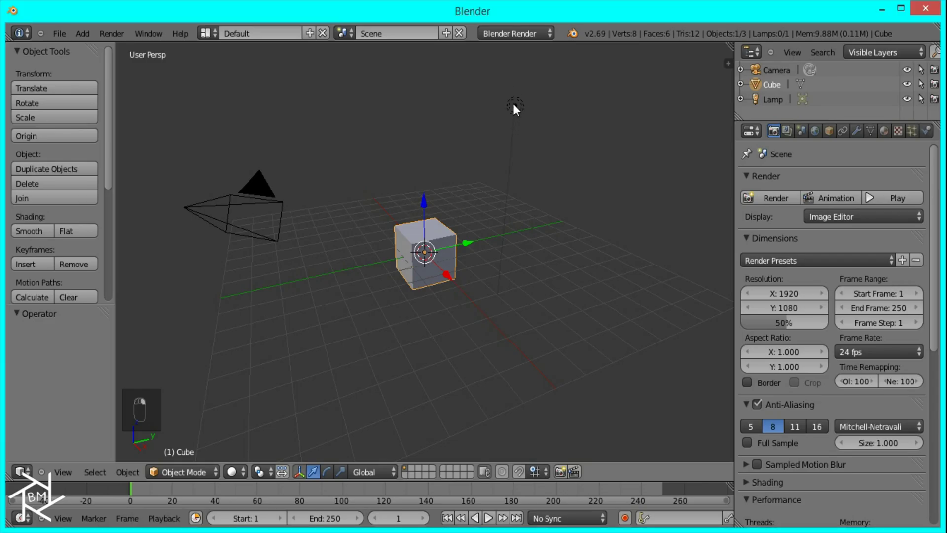
right_click(514, 105, "shift")
key("x")
left_click(514, 105)
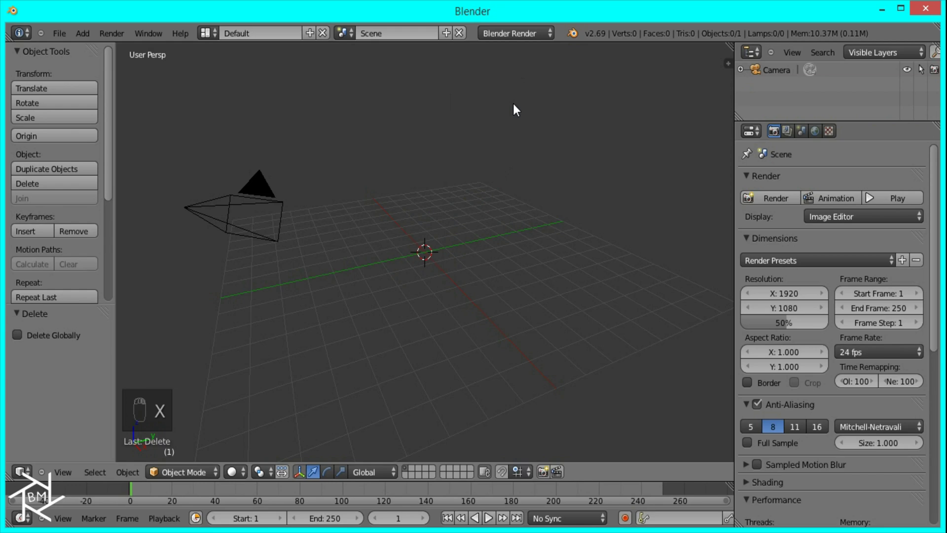
key("KP_7")
key("KP_5")
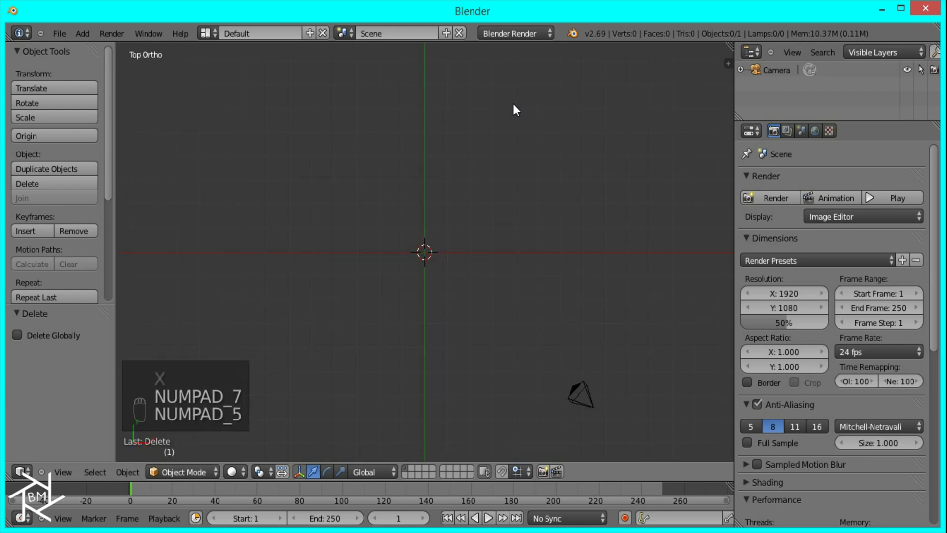
key("ctrl+alt+KP_0")
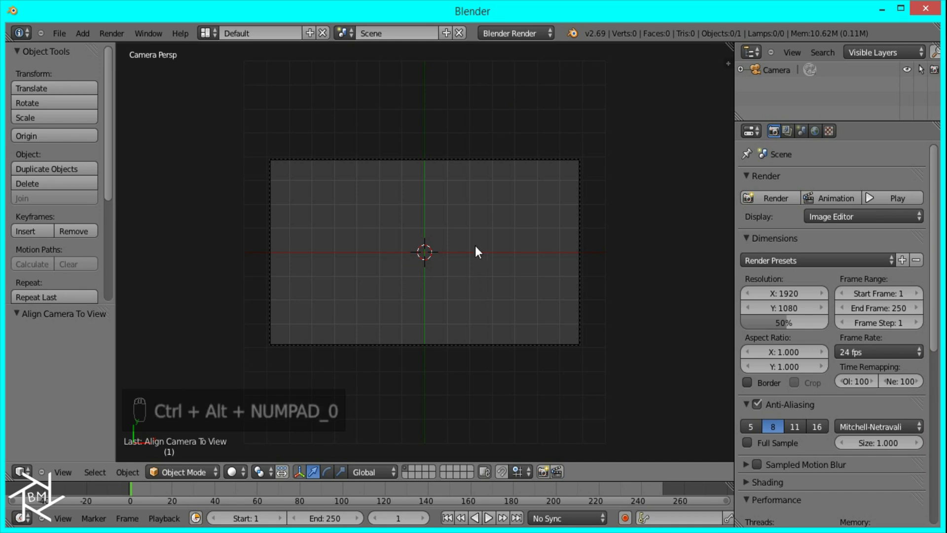
left_click(527, 32)
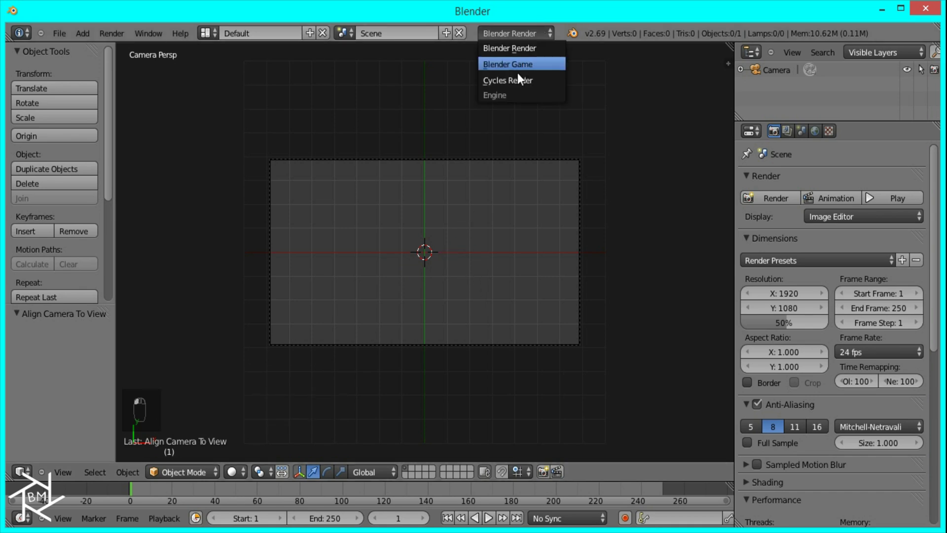
left_click(515, 77)
- Add a UV sphere at the centre, shade it smooth, and subdivide it at level 2
key("shift+a")
mouse_move(430, 245)
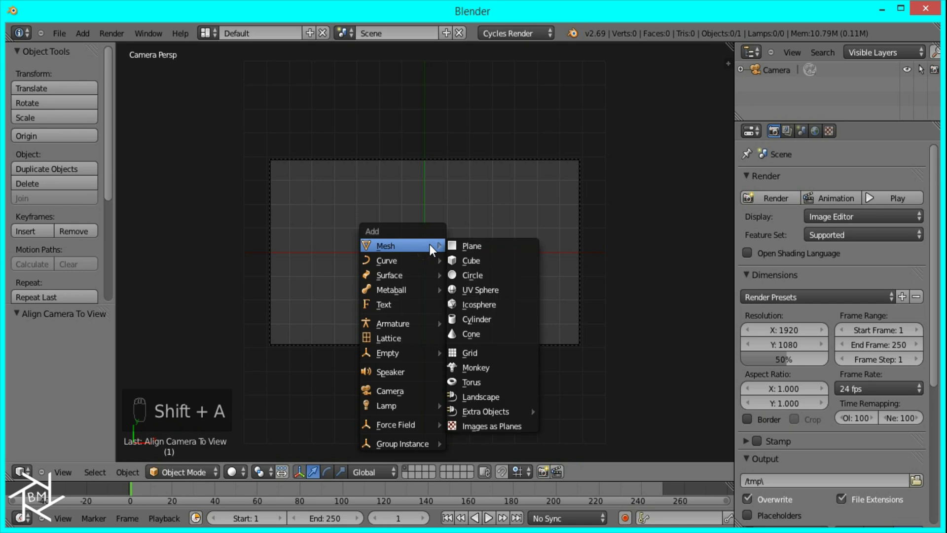
left_click(486, 290)
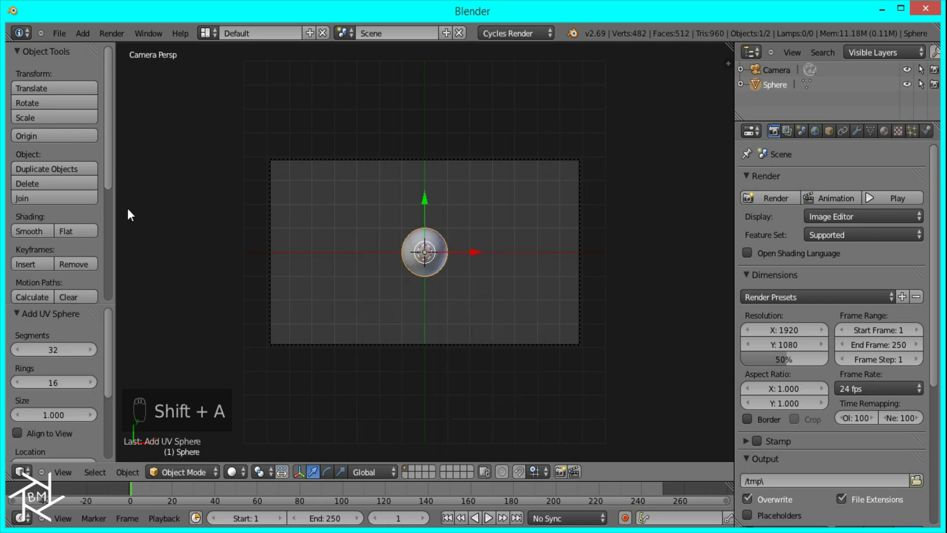
left_click(18, 232)
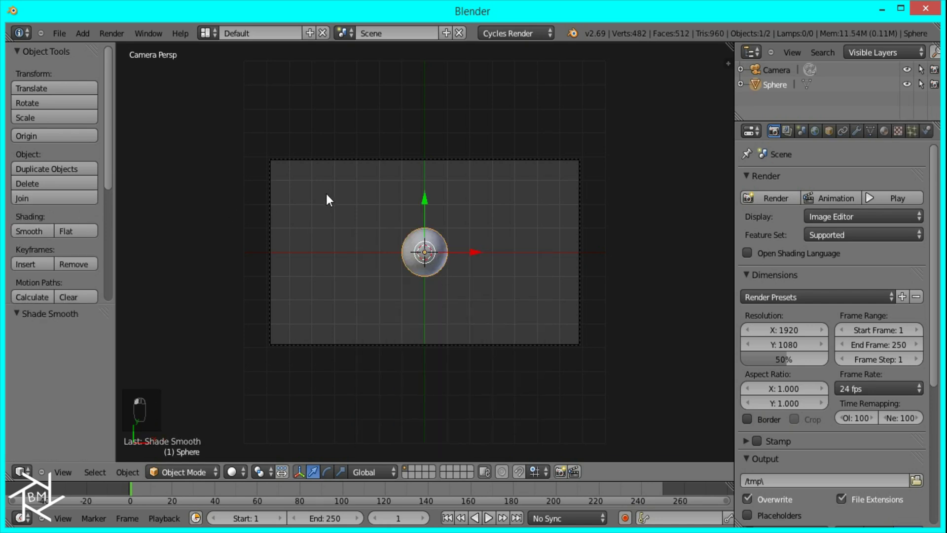
key("ctrl+2")
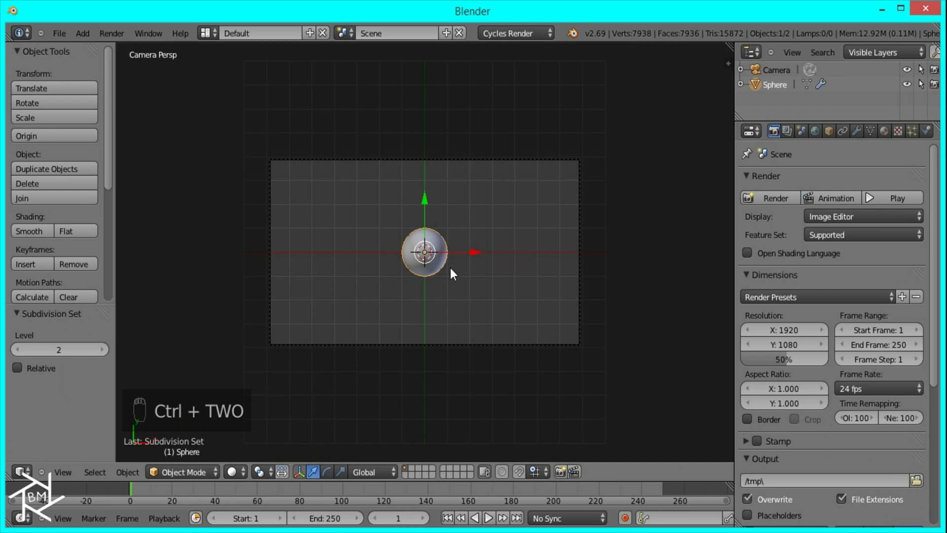
left_click(883, 131)
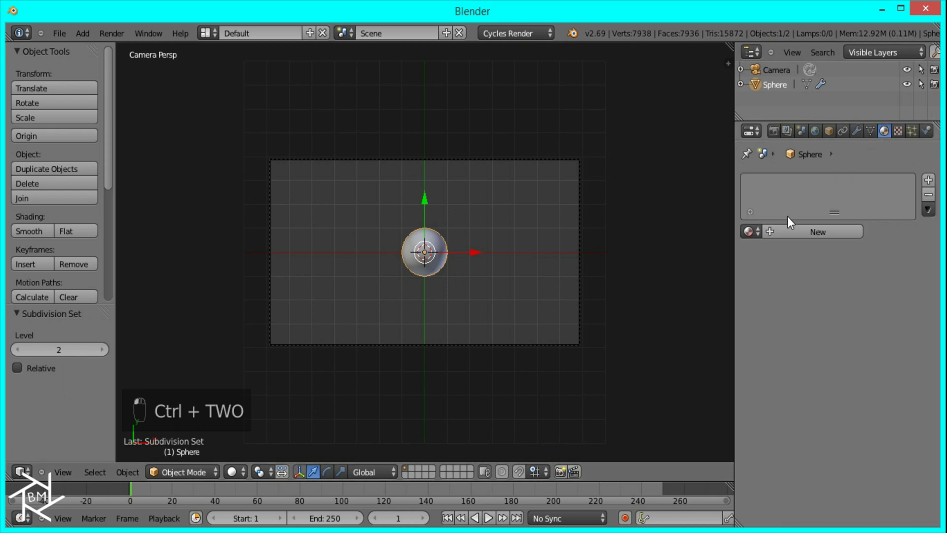
- Create a new material, make the lower half of the viewport a Node Editor, and delete the Diffuse BSDF
left_click(816, 230)
left_click_drag(7, 479, 84, 276)
left_click(20, 472)
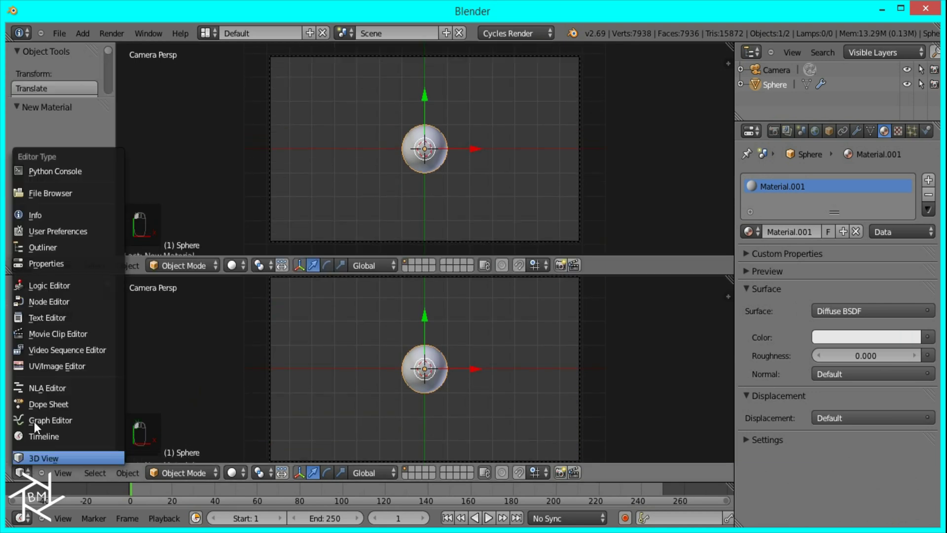
left_click(52, 305)
scroll(246, 360, "up", 3)
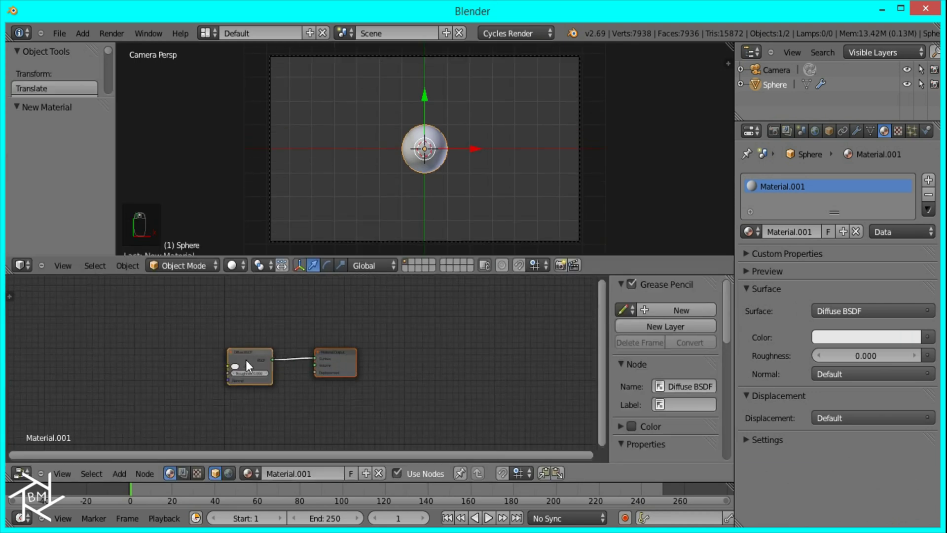
left_click(246, 359)
scroll(256, 360, "up", 1)
key("x")
- Add a Mix Shader and an Emission node, feeding Emission into the first shader input
key("shift+a")
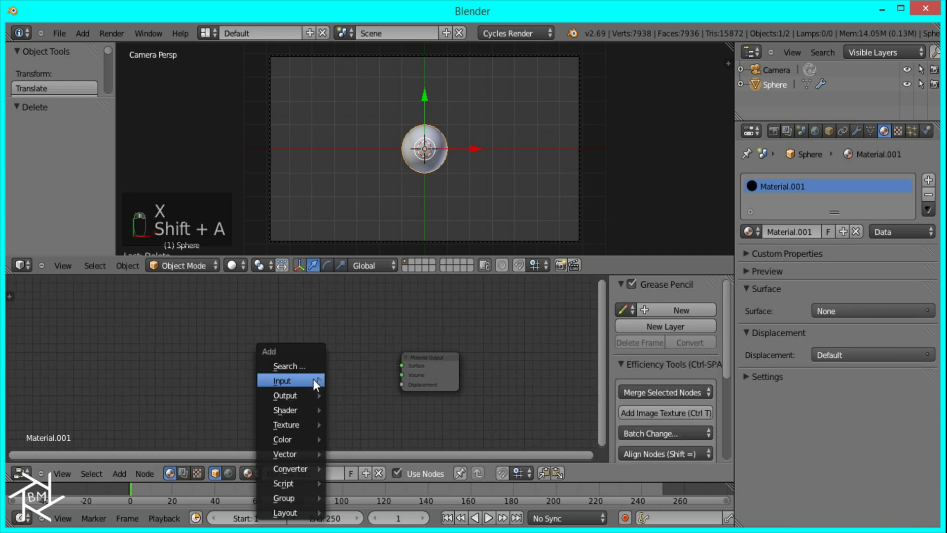
mouse_move(302, 407)
left_click(375, 156)
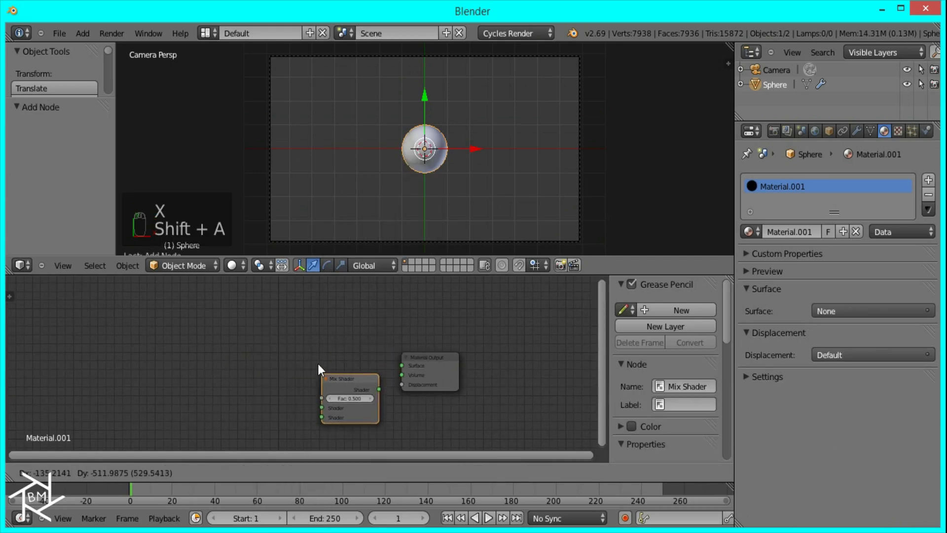
left_click(306, 361)
key("shift+a")
mouse_move(284, 364)
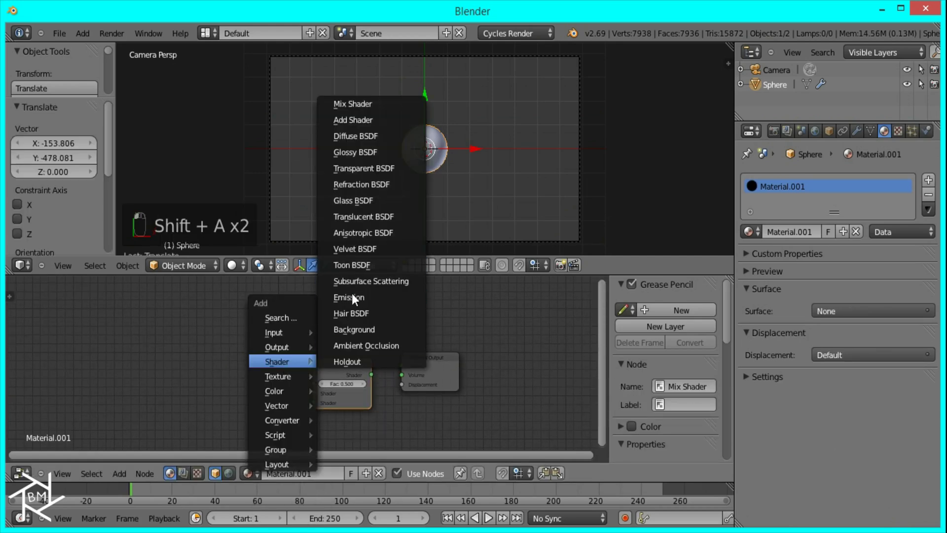
left_click(349, 297)
left_click(281, 359)
left_click_drag(278, 361, 315, 393)
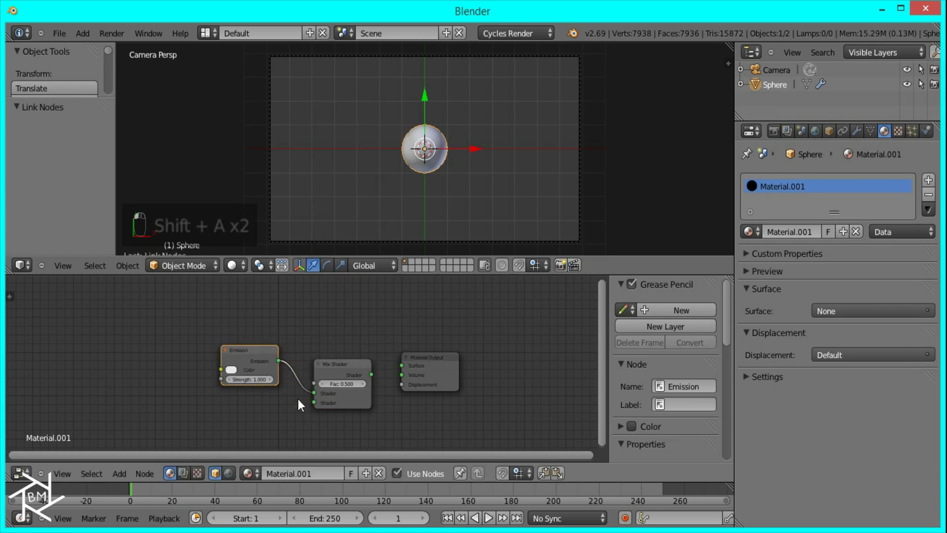
- Add a Transparent BSDF into the second shader input and route the Mix Shader to Surface
key("shift+a")
mouse_move(286, 400)
left_click(344, 208)
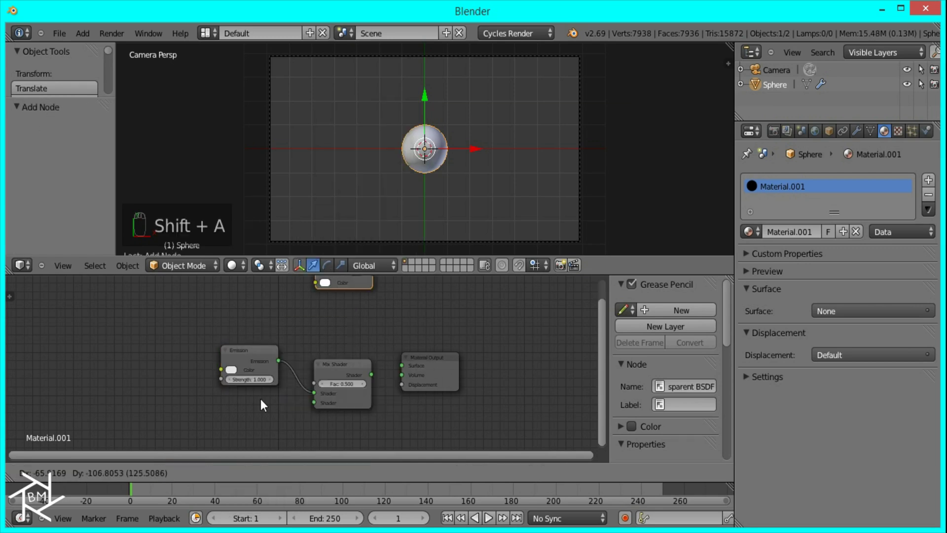
left_click(274, 410)
left_click_drag(277, 411, 315, 402)
left_click_drag(390, 374, 402, 366)
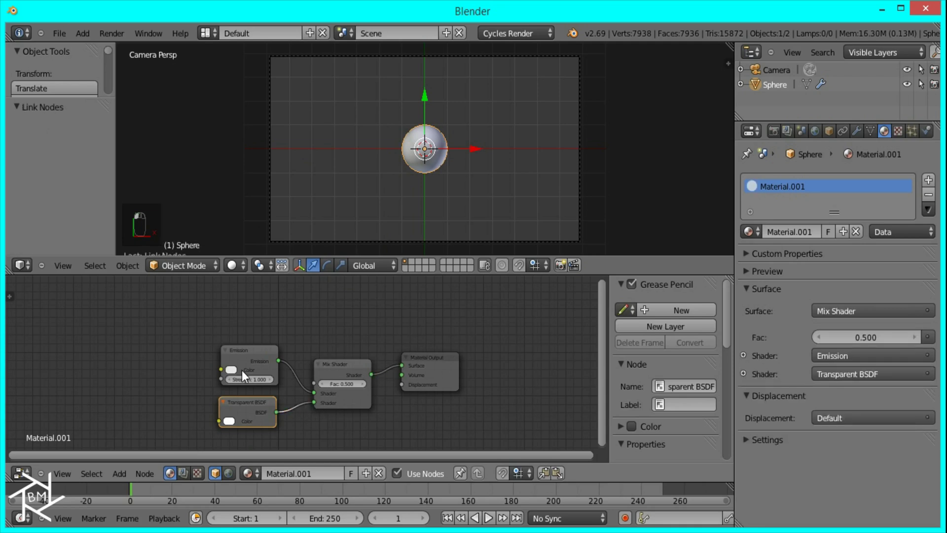
left_click(234, 367)
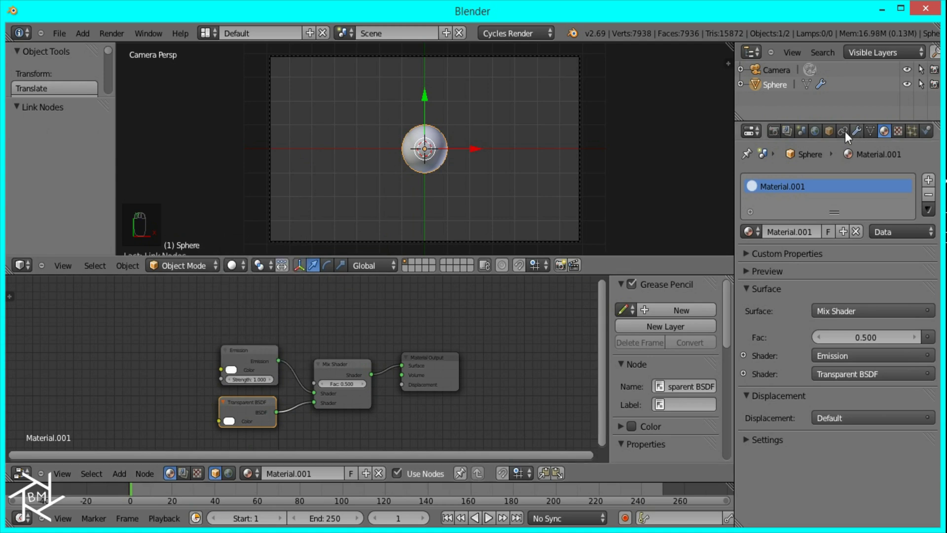
- Set the World background colour to black and switch the viewport to rendered shading
left_click(815, 130)
left_click(863, 278)
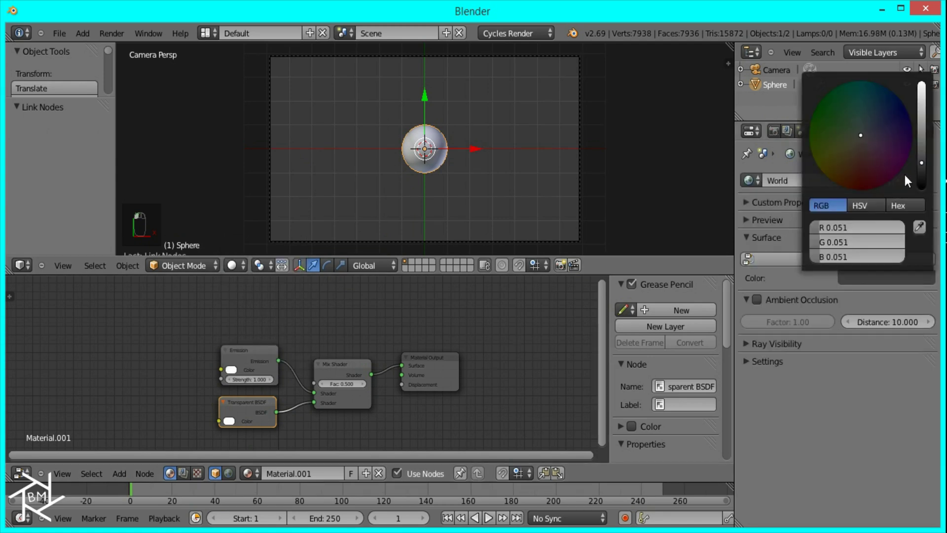
left_click(926, 184)
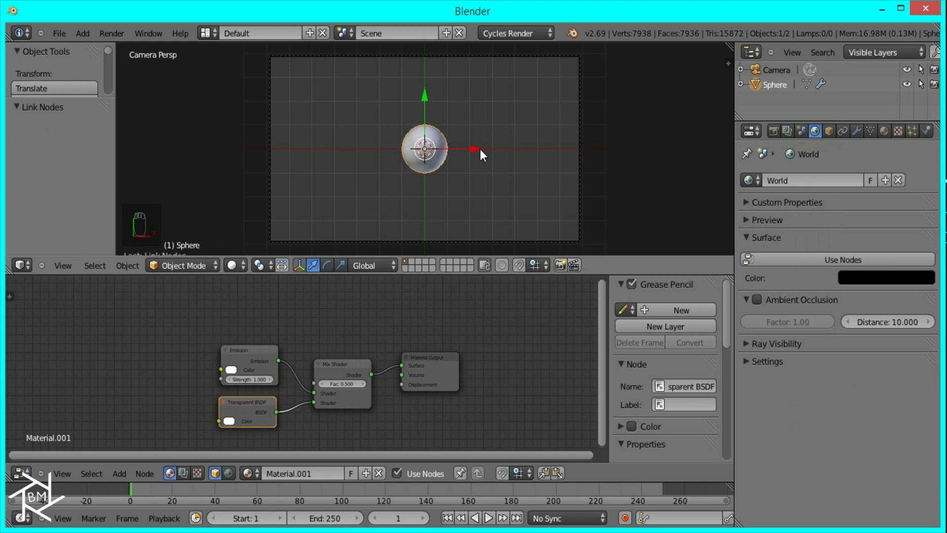
key("shift+z")
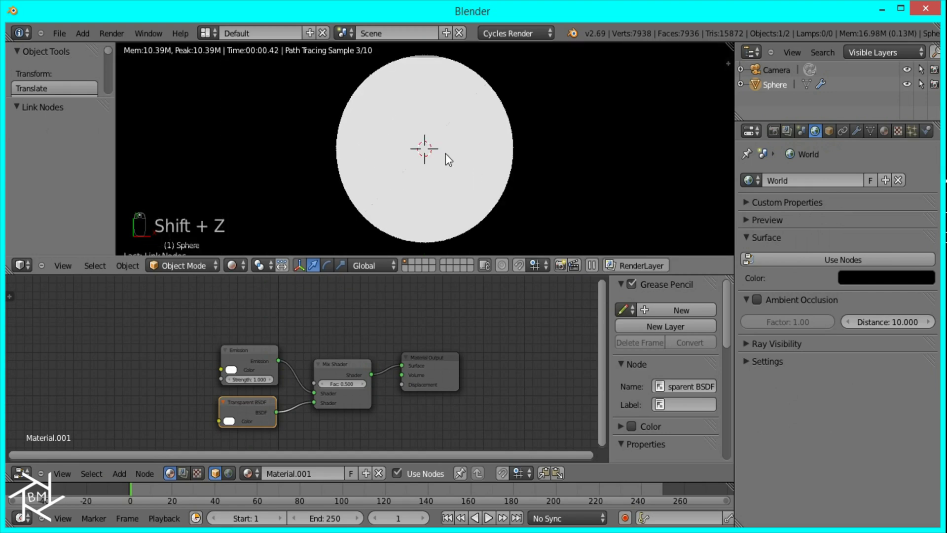
- Test a higher Mix Shader Fac in the live render, then cancel back to 0.500
scroll(212, 370, "up", 3)
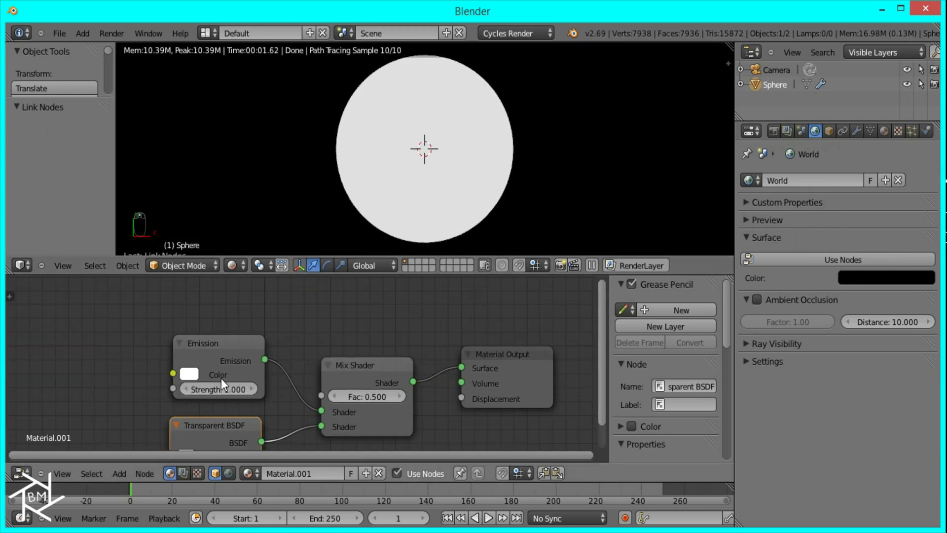
middle_click_drag(221, 378, 231, 346)
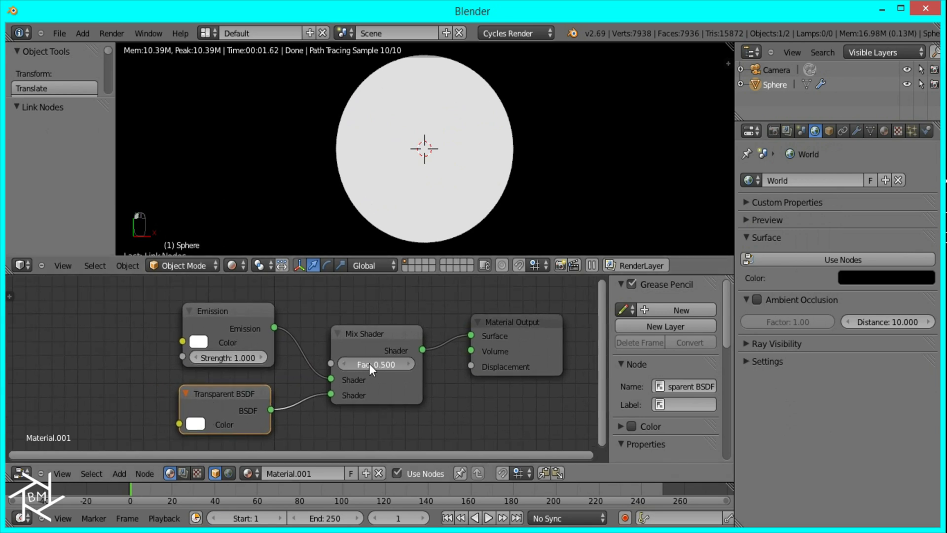
left_click_drag(369, 363, 223, 375)
key("Escape")
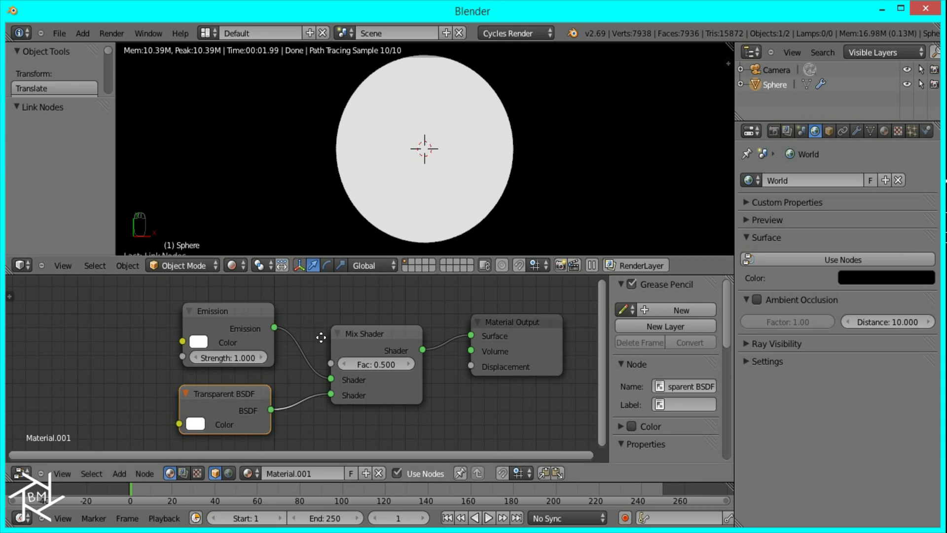
- Add a Layer Weight node and drive the Mix Shader Fac with its Facing output
middle_click_drag(273, 283, 324, 337)
scroll(309, 300, "down", 2)
key("shift+a")
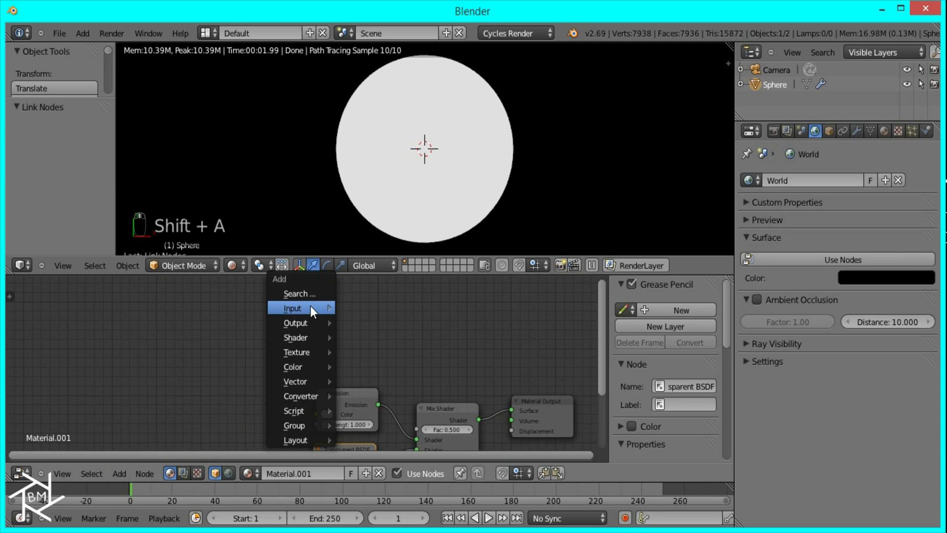
mouse_move(310, 306)
left_click(380, 164)
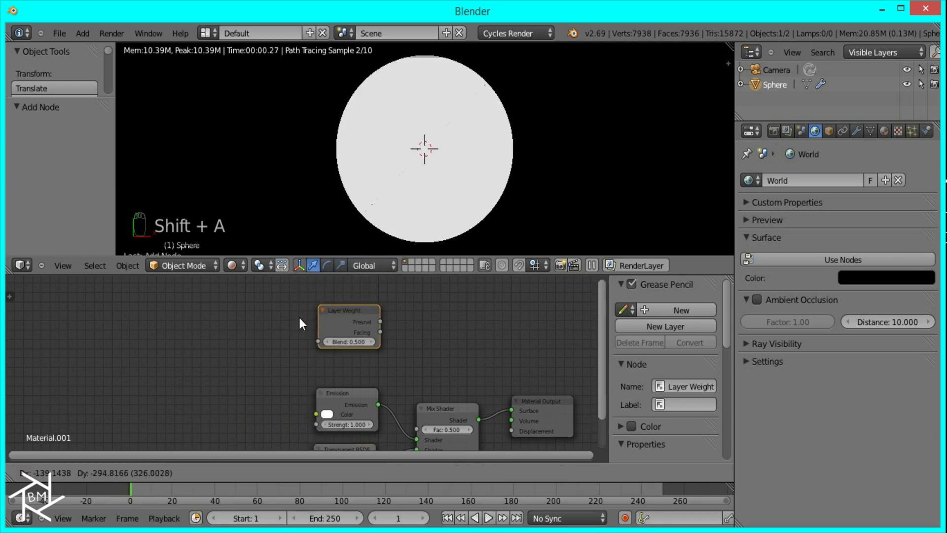
left_click(265, 331)
left_click_drag(326, 357, 417, 429)
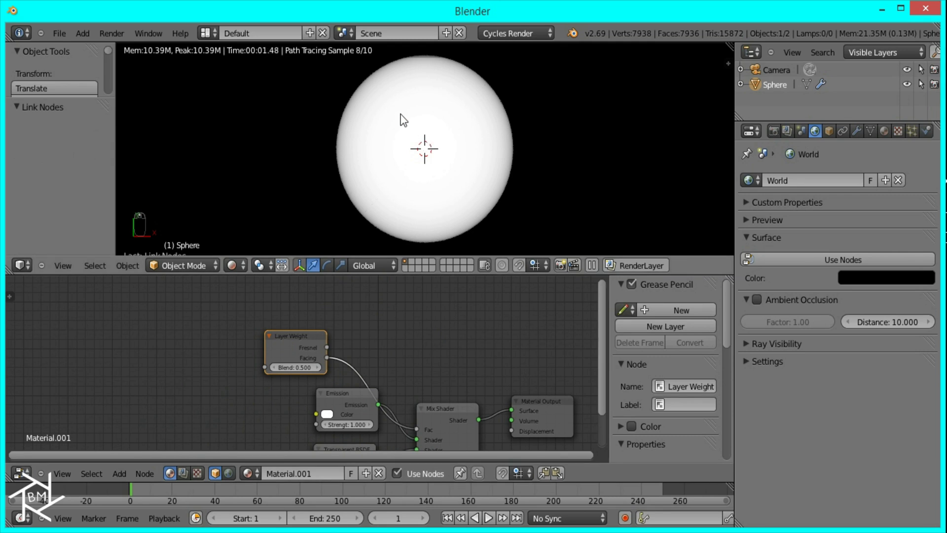
- Swap the Emission and Transparent BSDF links on the Mix Shader's shader inputs
scroll(419, 140, "up", 1)
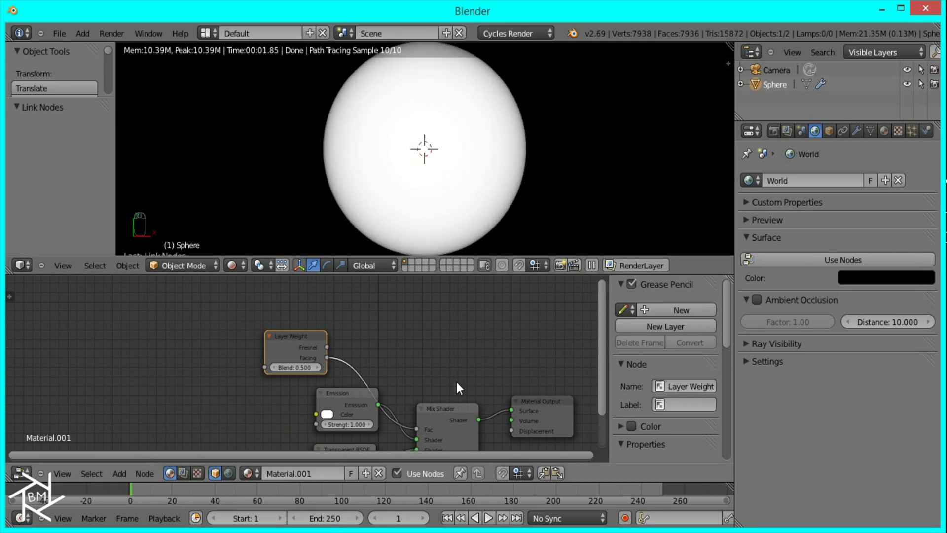
middle_click_drag(457, 382, 424, 324)
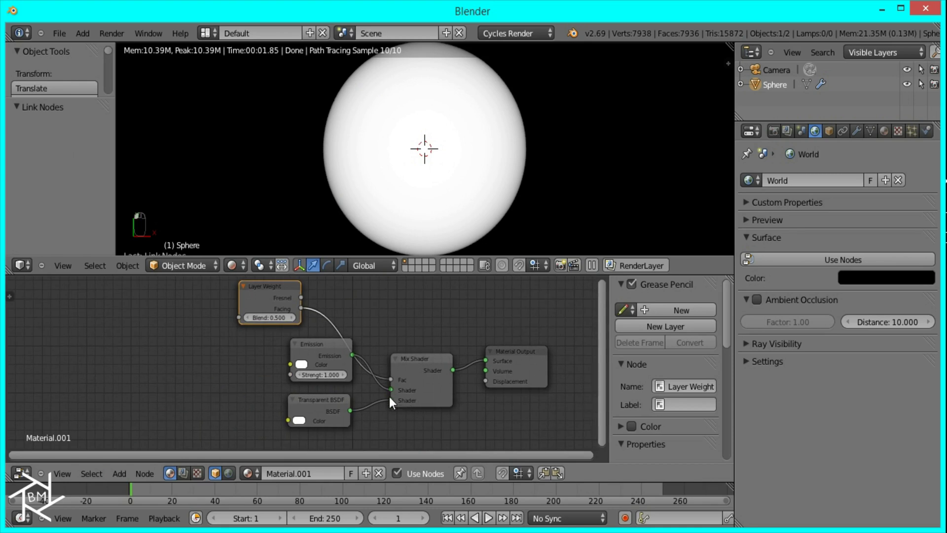
left_click_drag(390, 396, 387, 402)
middle_click_drag(453, 345, 476, 373)
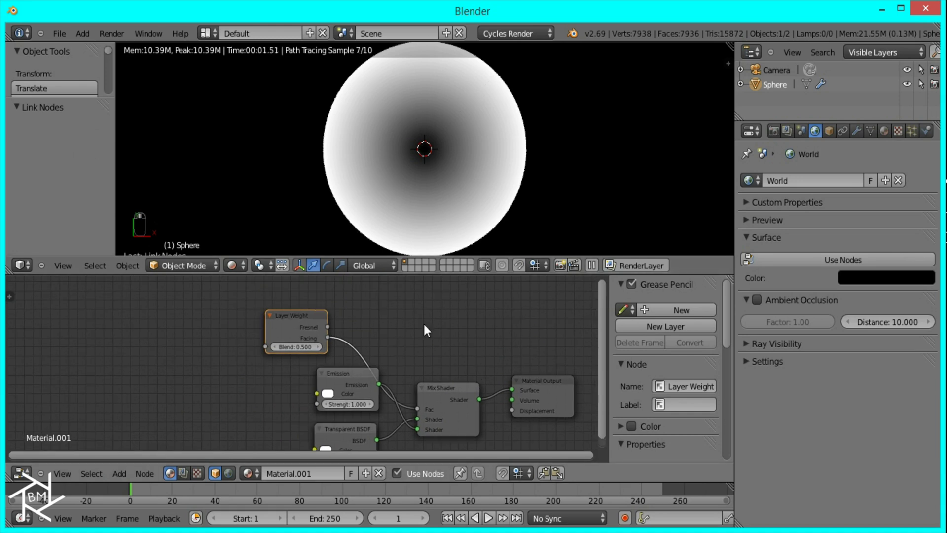
scroll(442, 324, "up", 2)
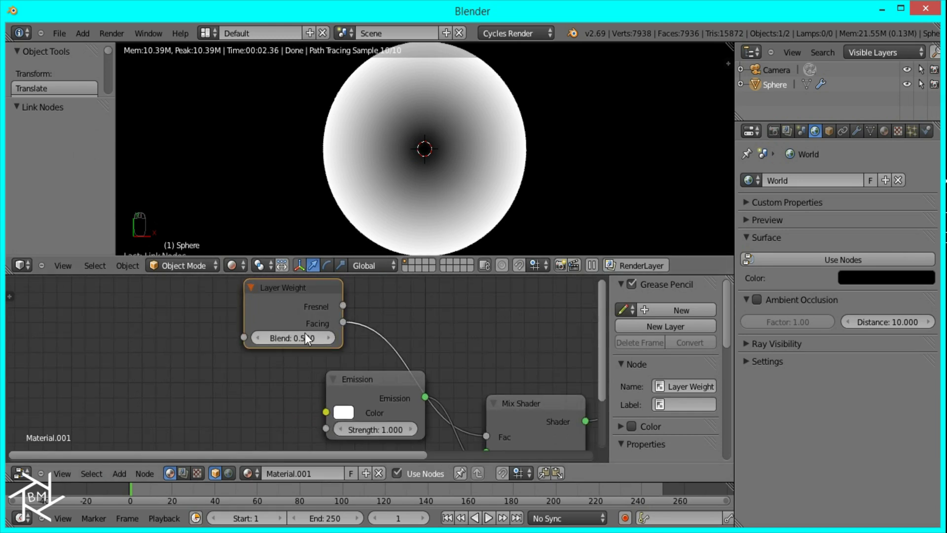
- Set the Layer Weight Blend value to 0.1
left_click(292, 338)
type("0.1")
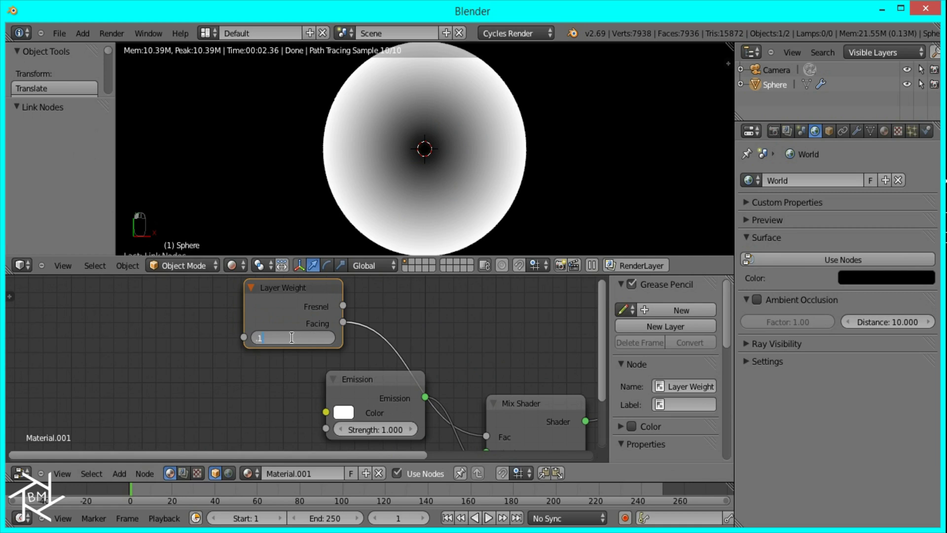
key("Return")
- Drop a ColorRamp into the Facing-to-Fac link and set its interpolation to Ease
key("shift+a")
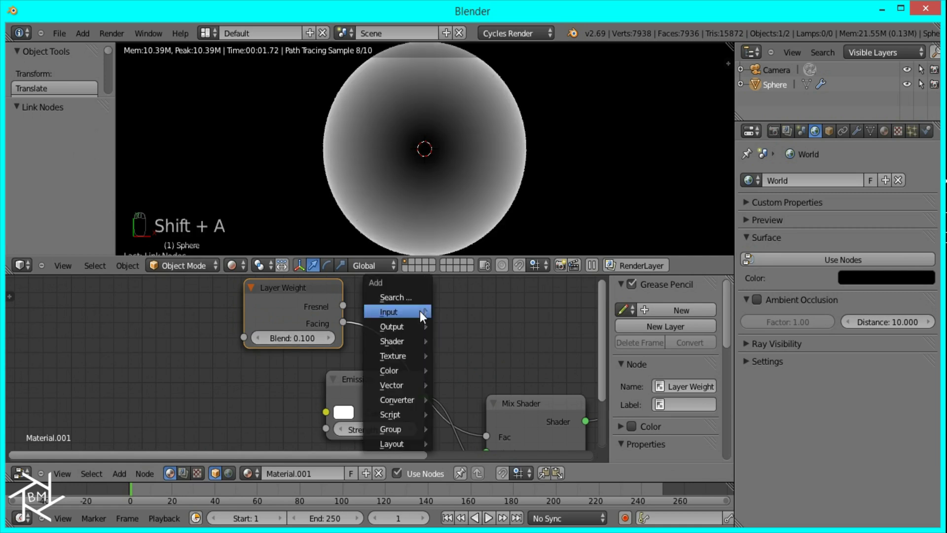
mouse_move(404, 401)
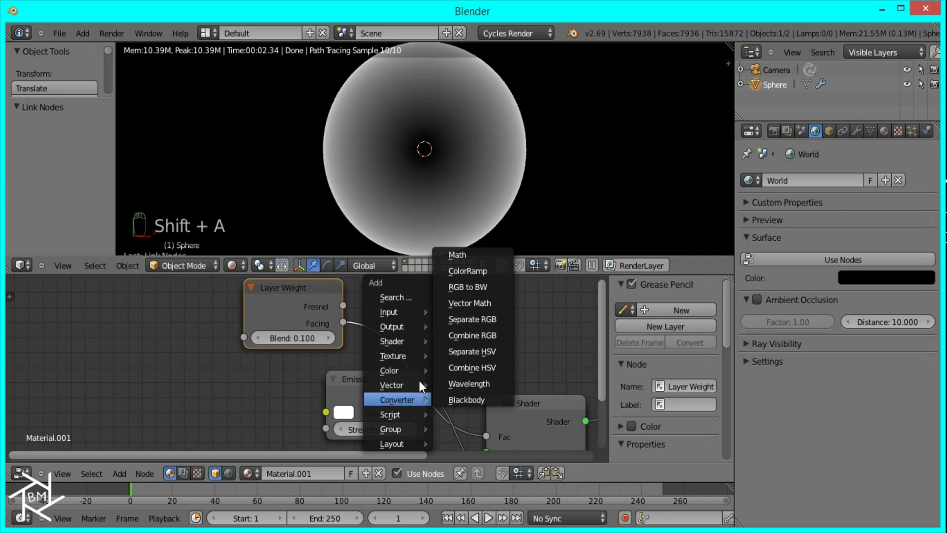
left_click(473, 269)
left_click(369, 209)
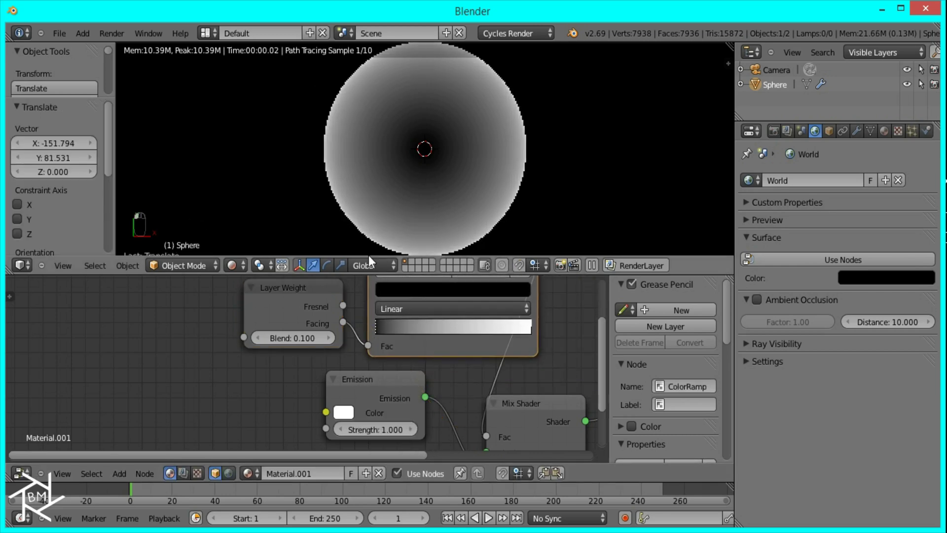
left_click(392, 310)
left_click(397, 293)
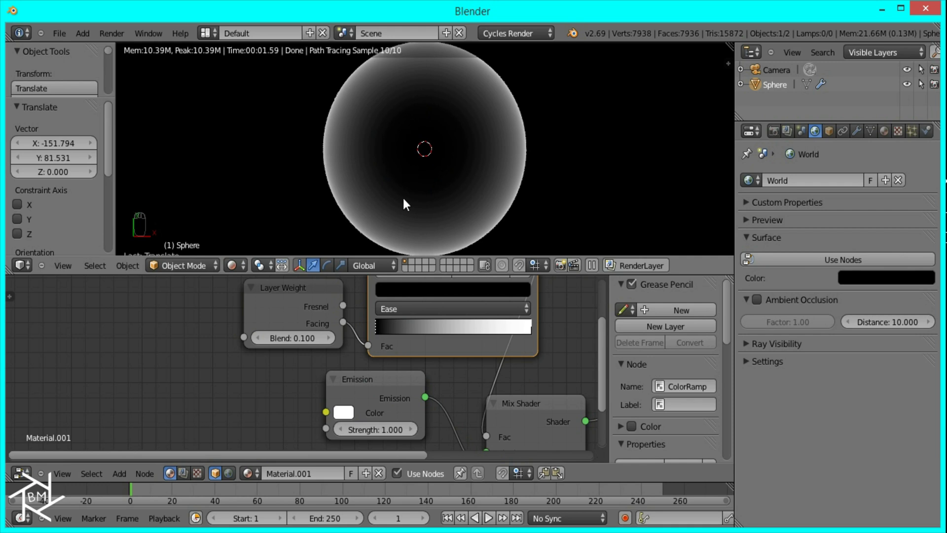
- Drag the black stop right and the white stop left to narrow the glow into a rim
scroll(469, 184, "up", 2)
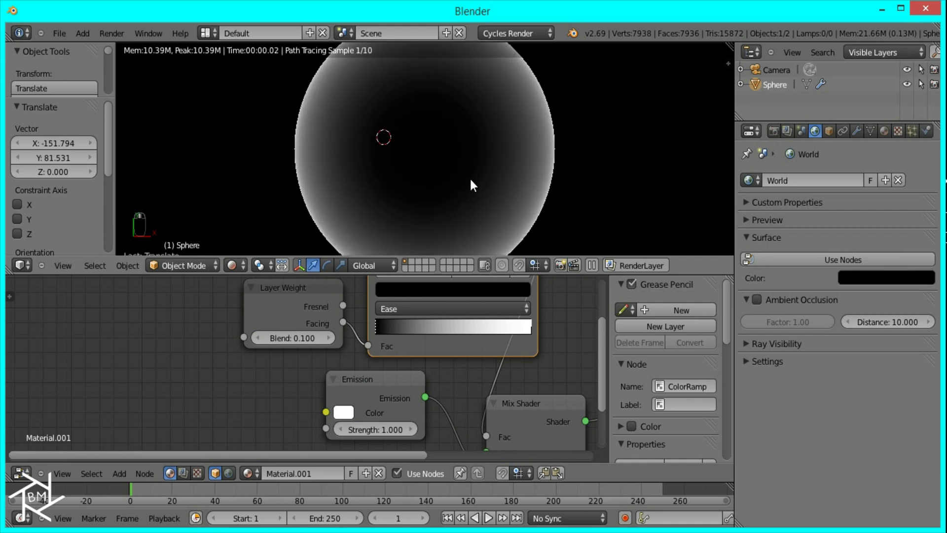
left_click_drag(383, 329, 409, 333)
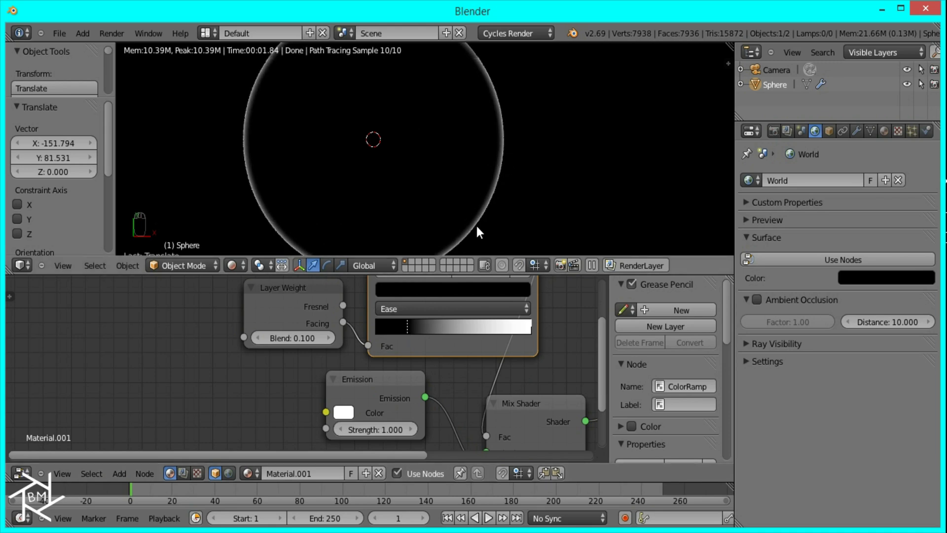
left_click_drag(529, 333, 487, 330)
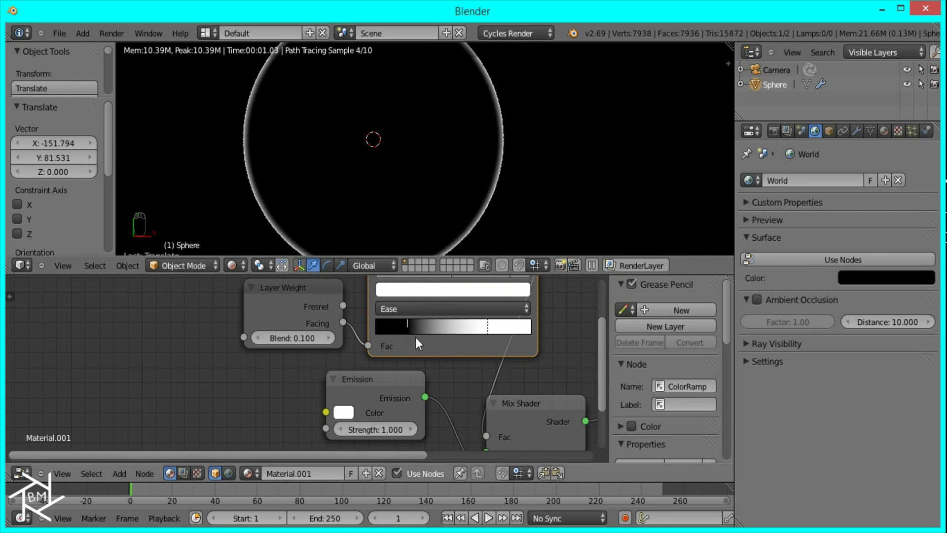
left_click_drag(407, 326, 414, 327)
scroll(532, 129, "down", 8)
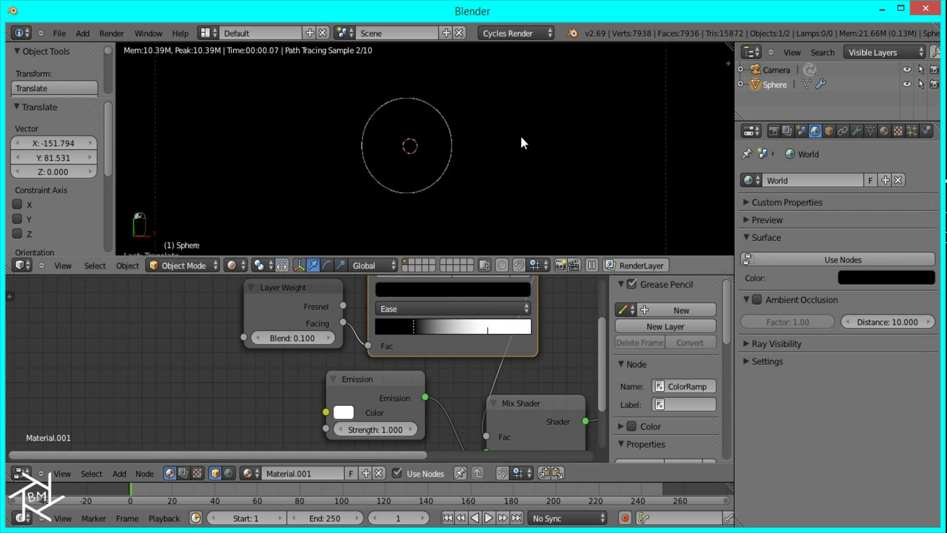
scroll(518, 145, "down", 3)
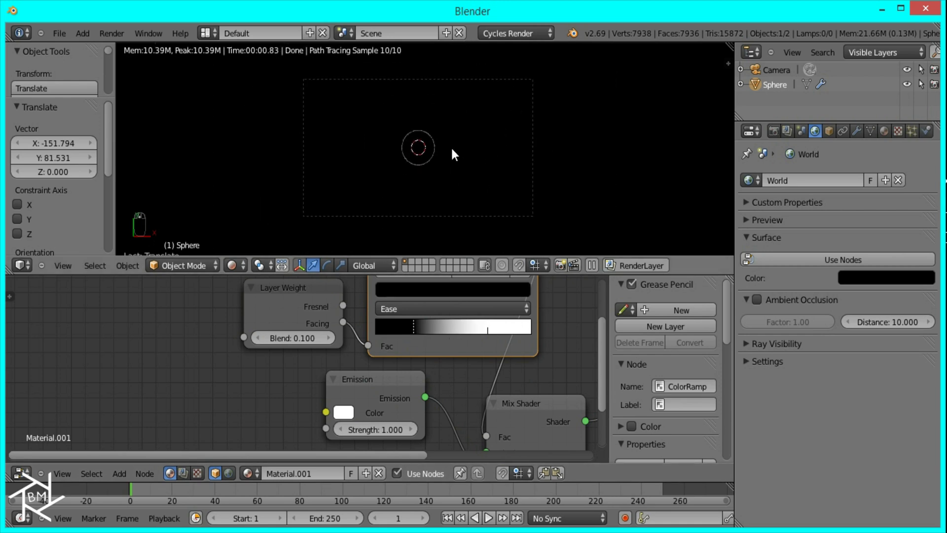
- Scale the sphere to about 8.073, shift it left on X, stretch Y by 1.578, rotate ~30°
key("s")
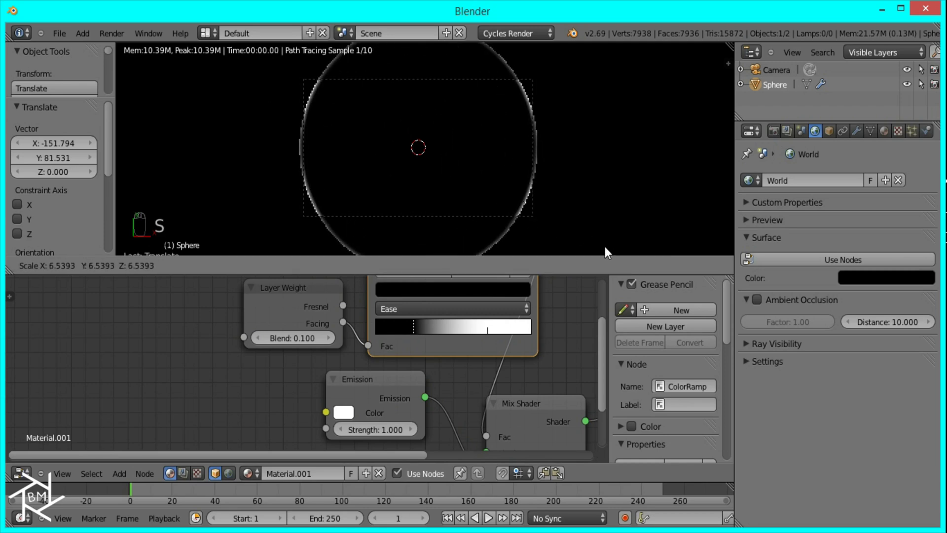
left_click(658, 260)
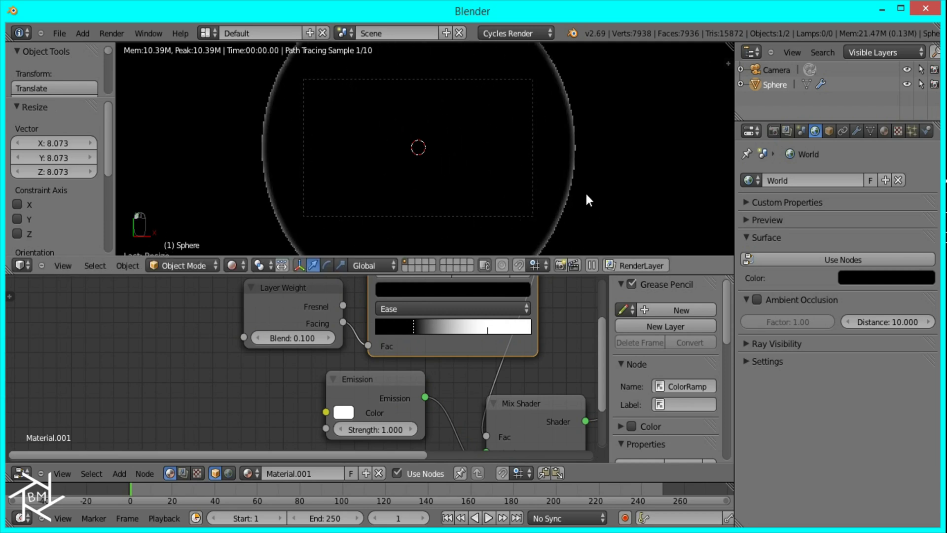
key("g")
key("x")
left_click(513, 173)
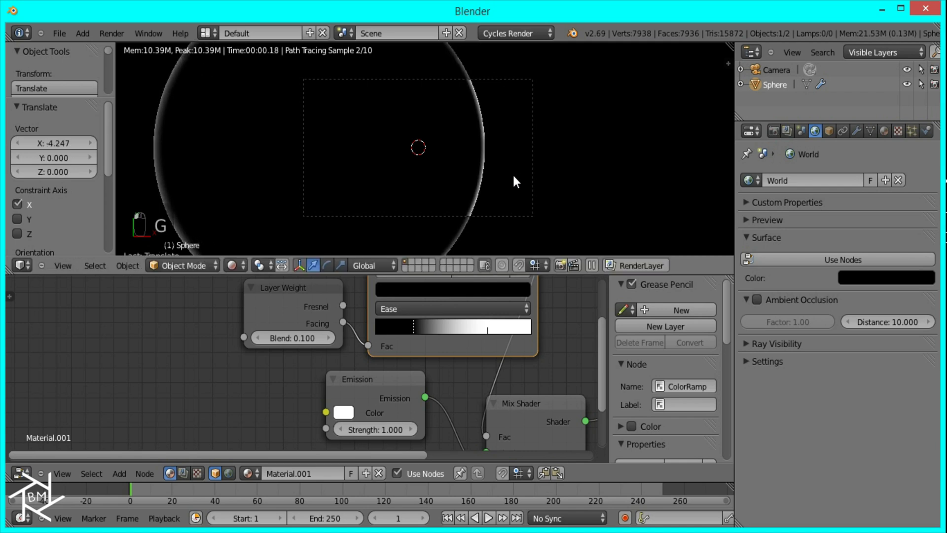
key("s")
key("y")
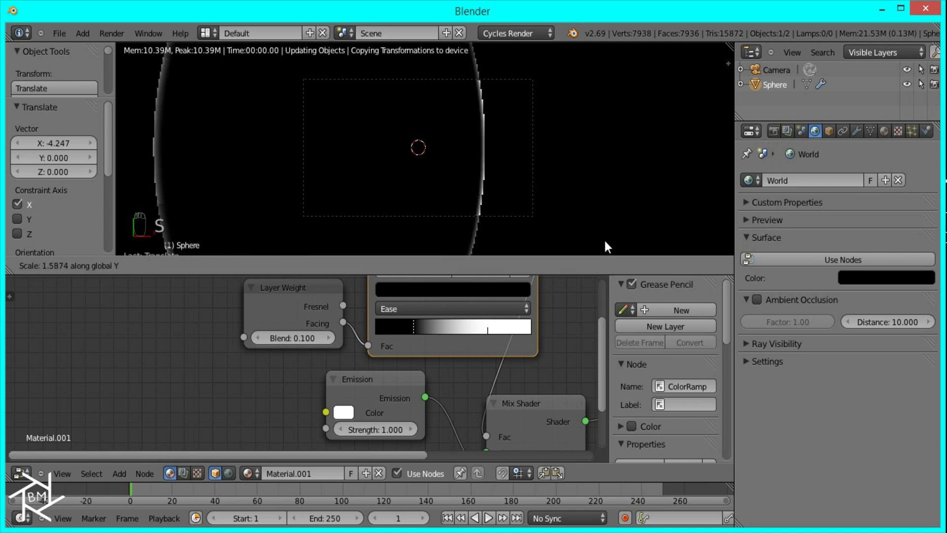
left_click(564, 193)
key("r")
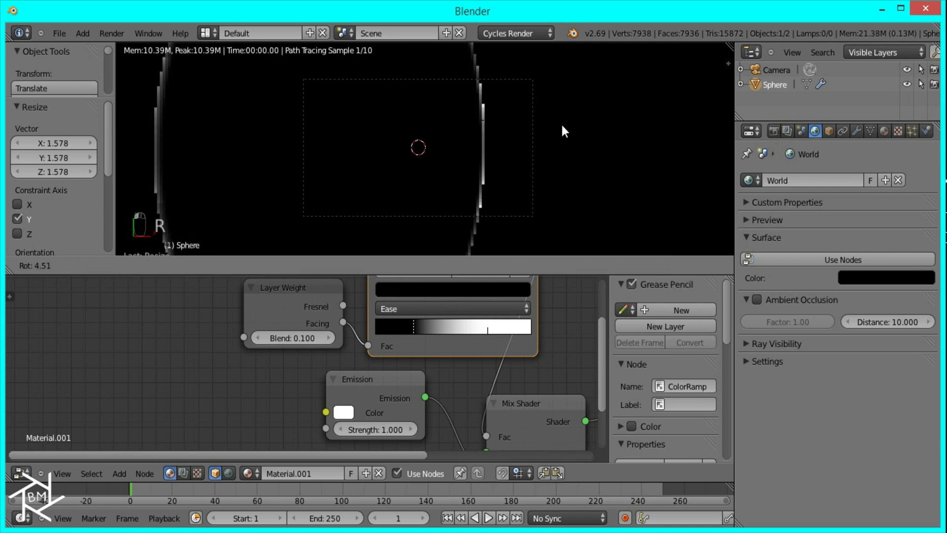
left_click(580, 209)
- Slide the black ColorRamp stop slightly right while framing the arc in the camera view
scroll(546, 190, "up", 3)
middle_click_drag(543, 237, 507, 197, "shift")
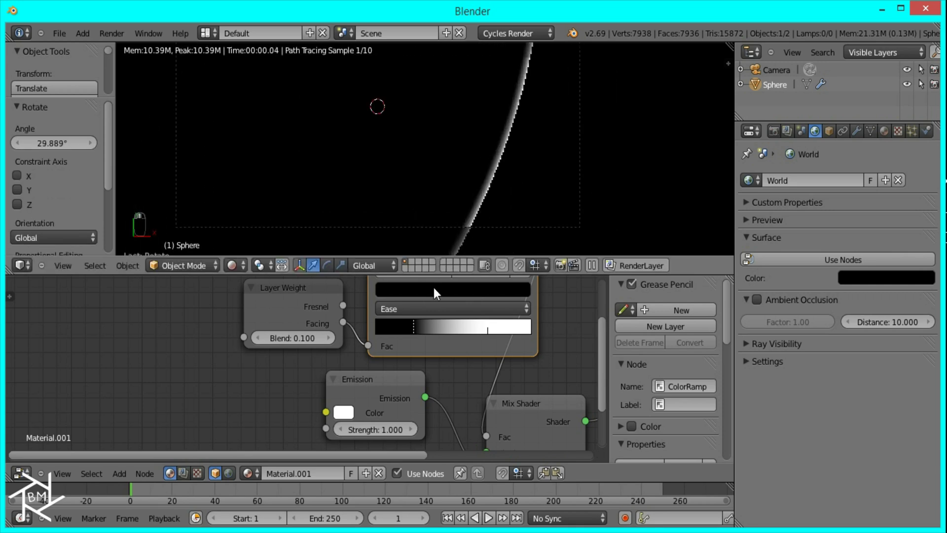
left_click_drag(418, 324, 425, 329)
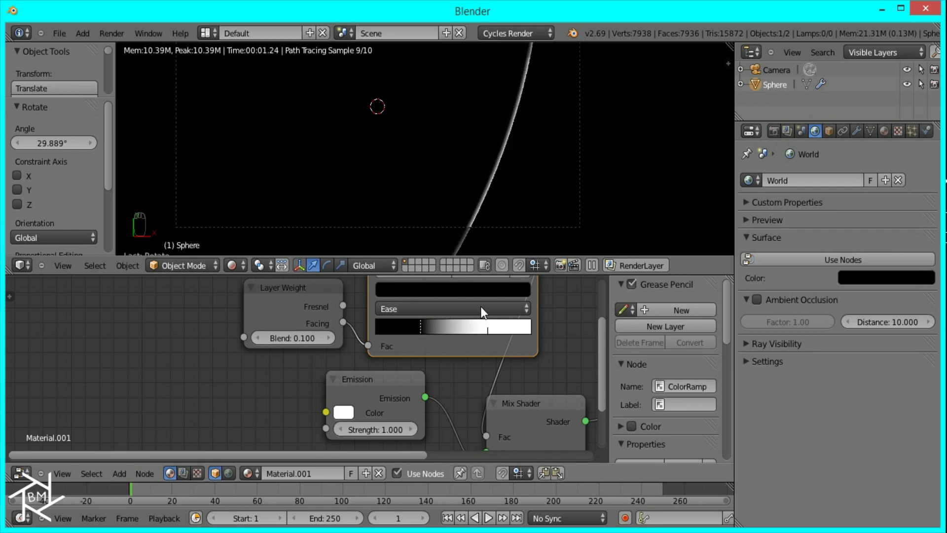
scroll(516, 144, "down", 3)
middle_click_drag(497, 123, 512, 145, "shift")
scroll(513, 152, "up", 2)
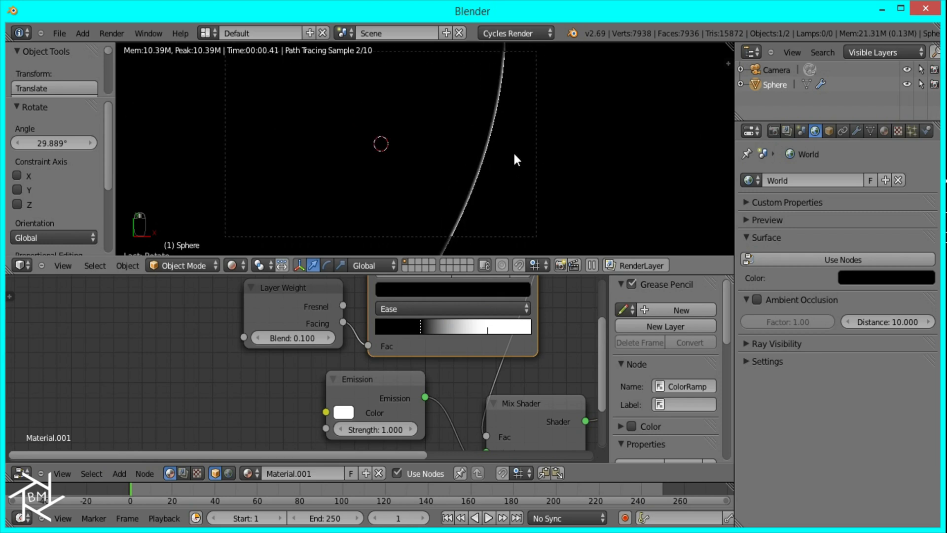
- Duplicate the sphere along X beside the original arc and tilt it slightly
key("shift+d")
key("x")
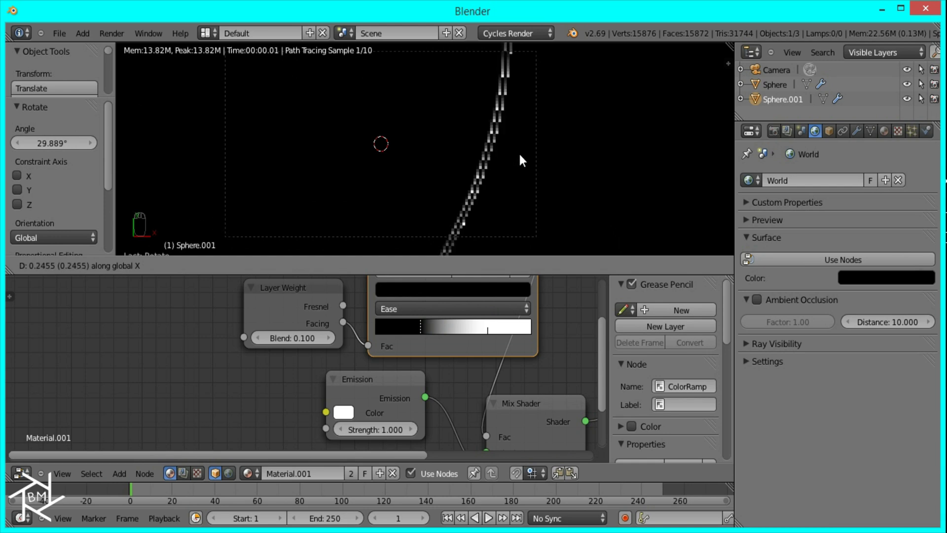
left_click(518, 154)
key("r")
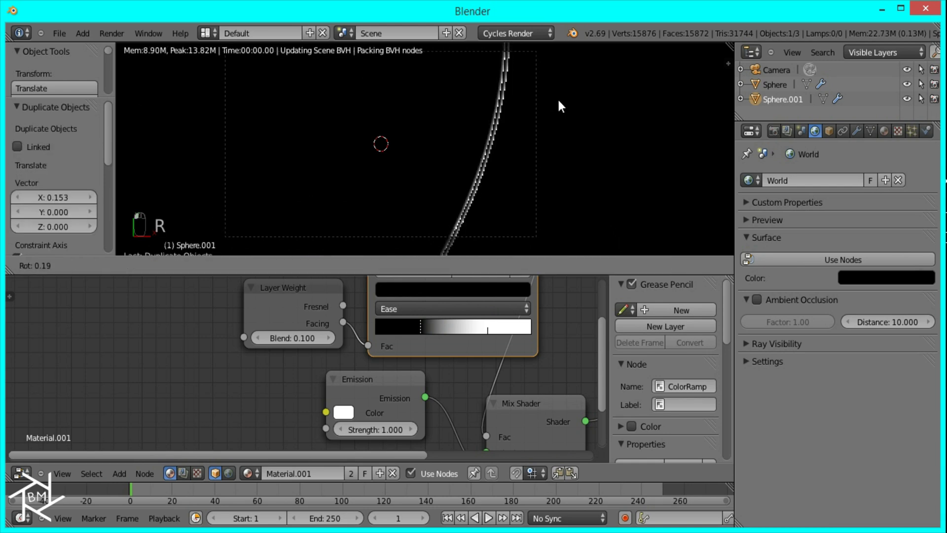
left_click(563, 111)
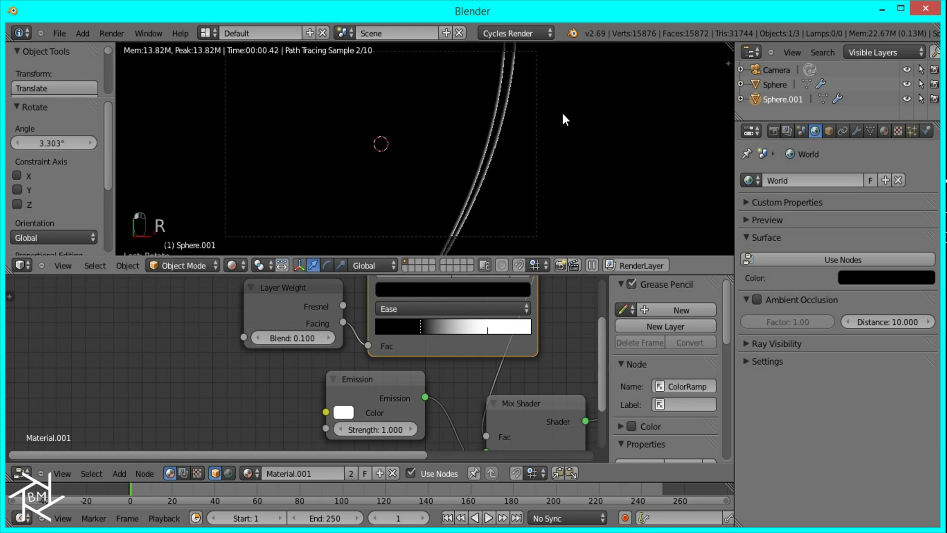
- Duplicate a third arc, rotate it slightly and shift it along X
key("shift+d")
left_click(570, 114)
key("r")
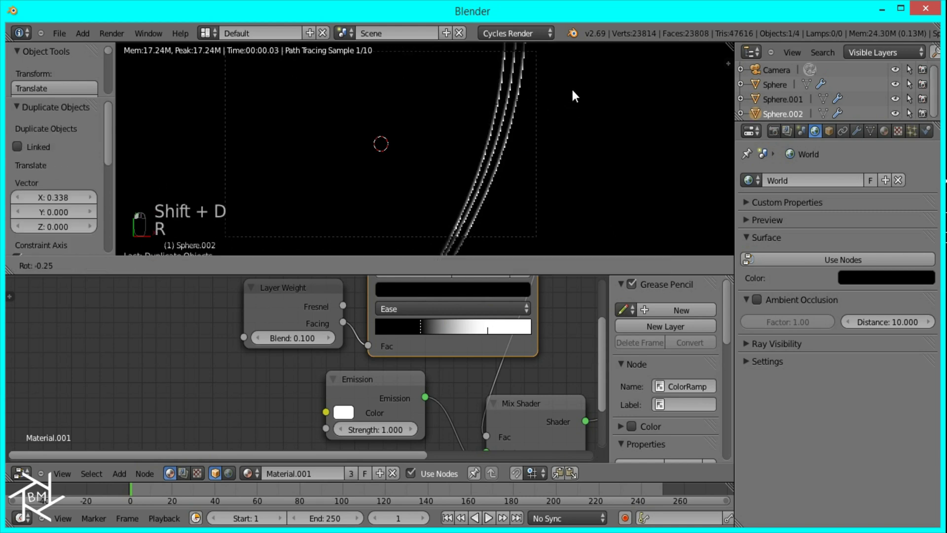
left_click(587, 114)
key("g")
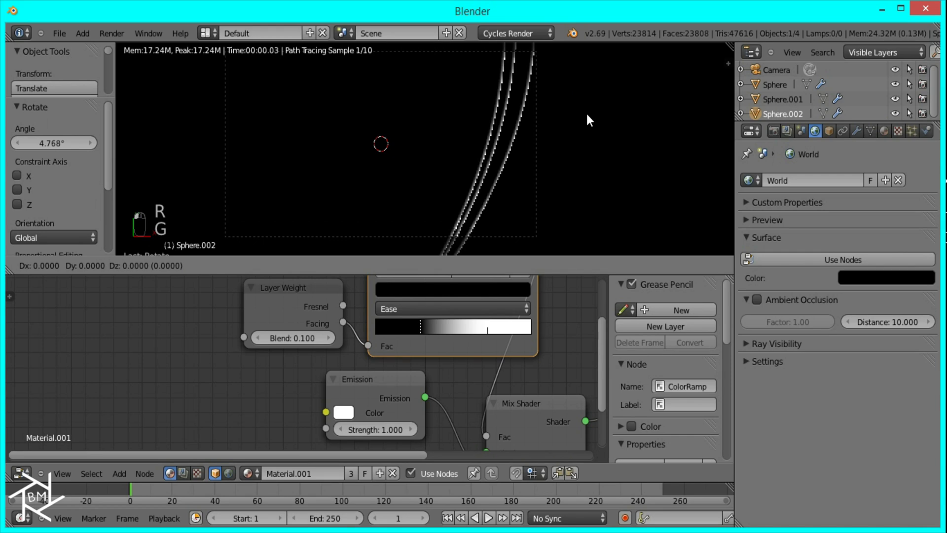
key("x")
left_click(580, 112)
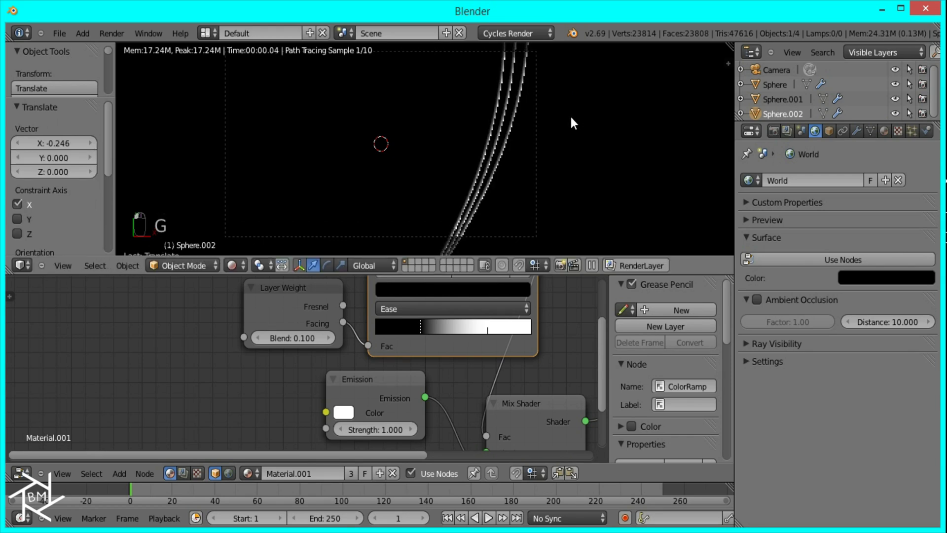
- Undo a misplaced duplicate, then duplicate the third arc again into a fourth, Sphere.003
key("shift+d")
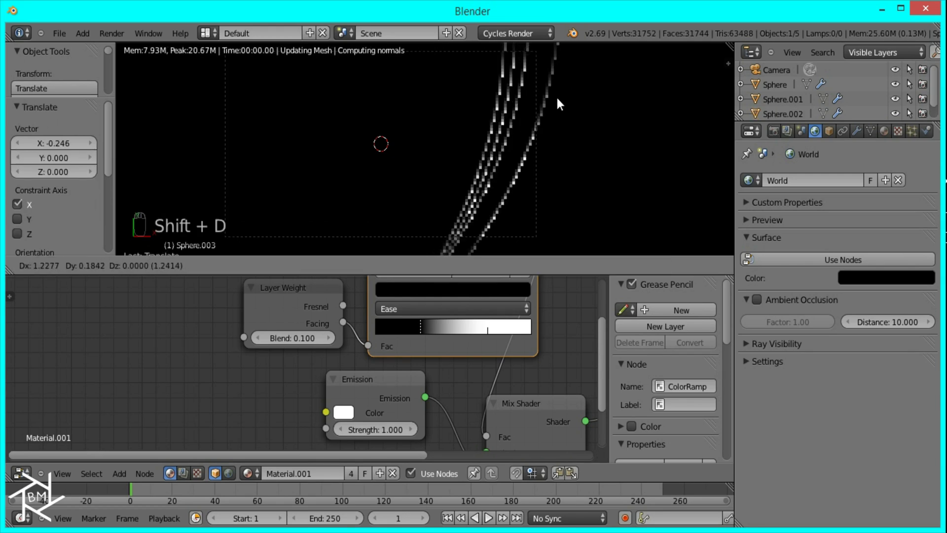
left_click(553, 69)
key("ctrl+z")
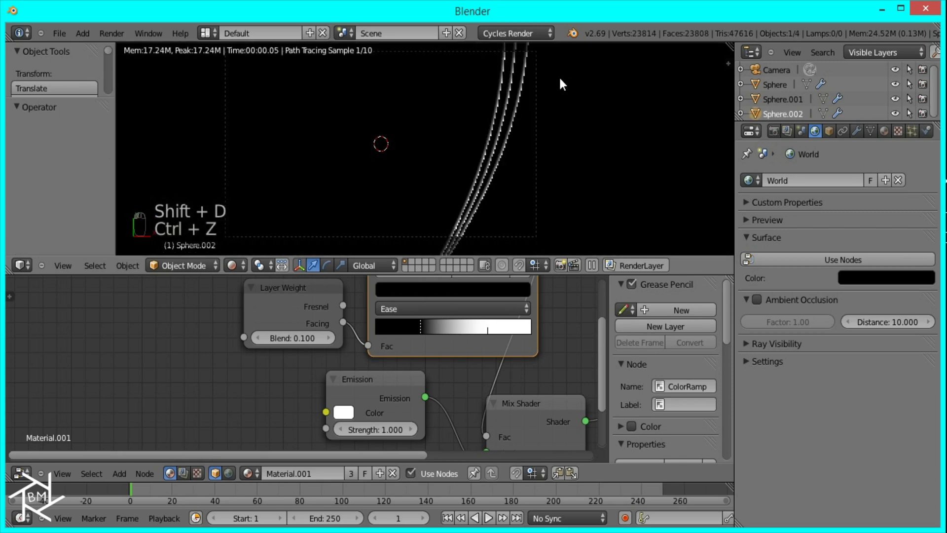
key("g")
left_click(573, 120)
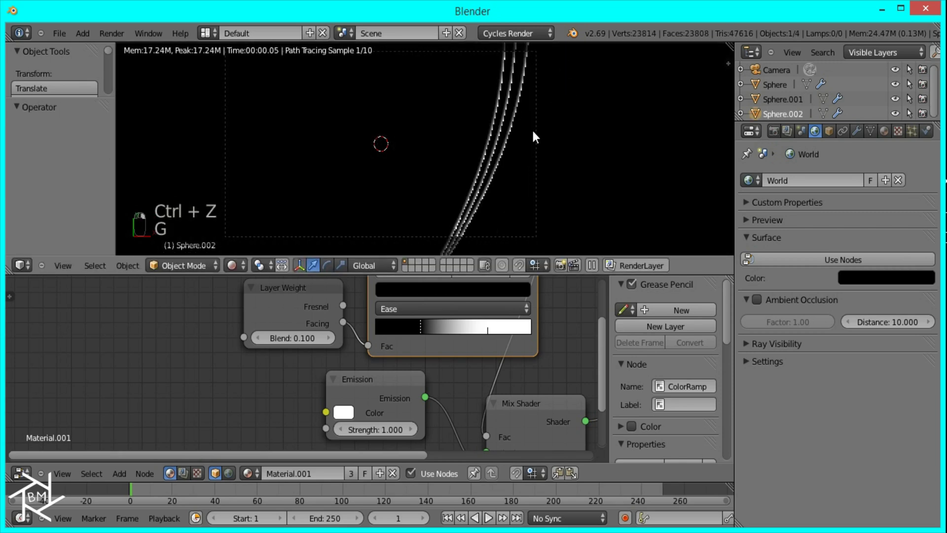
key("shift+d")
left_click(546, 91)
- Rotate Sphere.003 to 20.6°, move it to a new position, and scale it to 1.18
key("r")
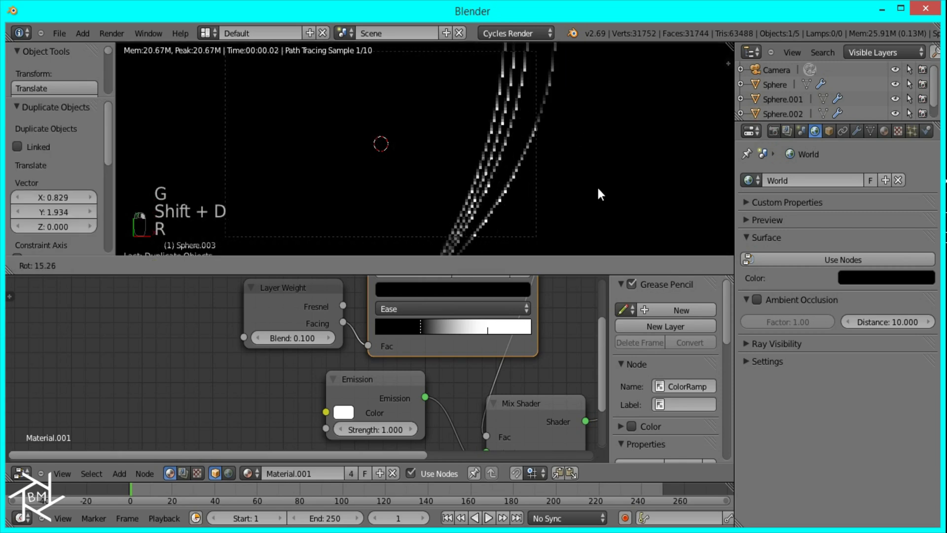
left_click(603, 225)
key("g")
left_click(547, 153)
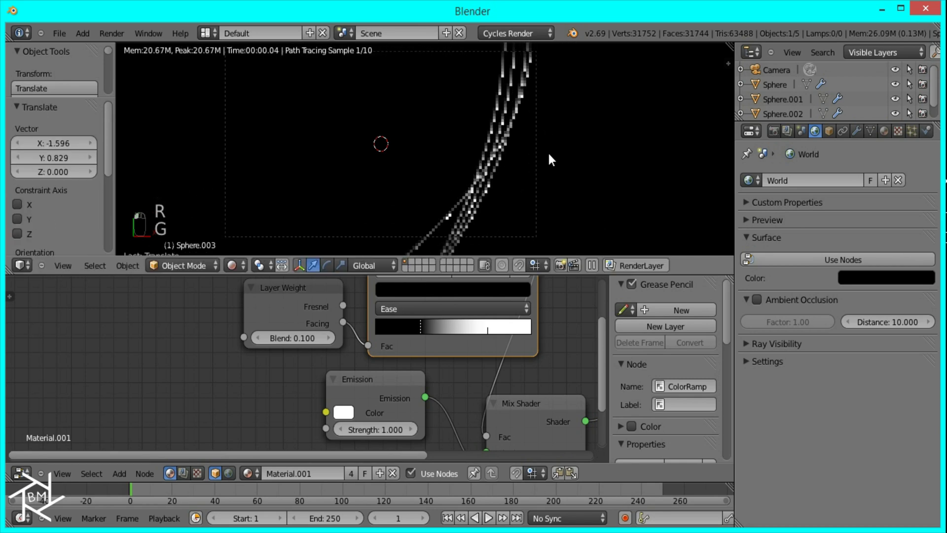
key("r")
left_click(605, 250)
key("g")
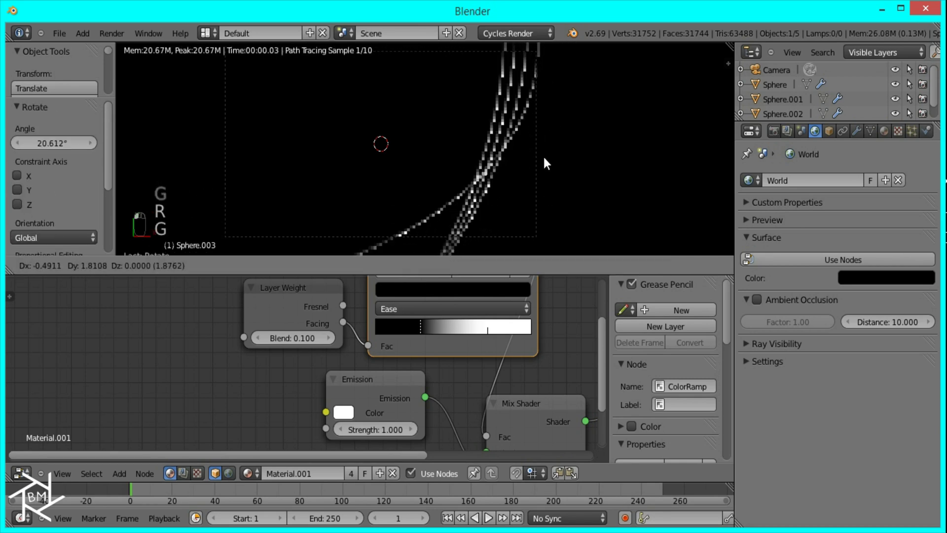
left_click(422, 220)
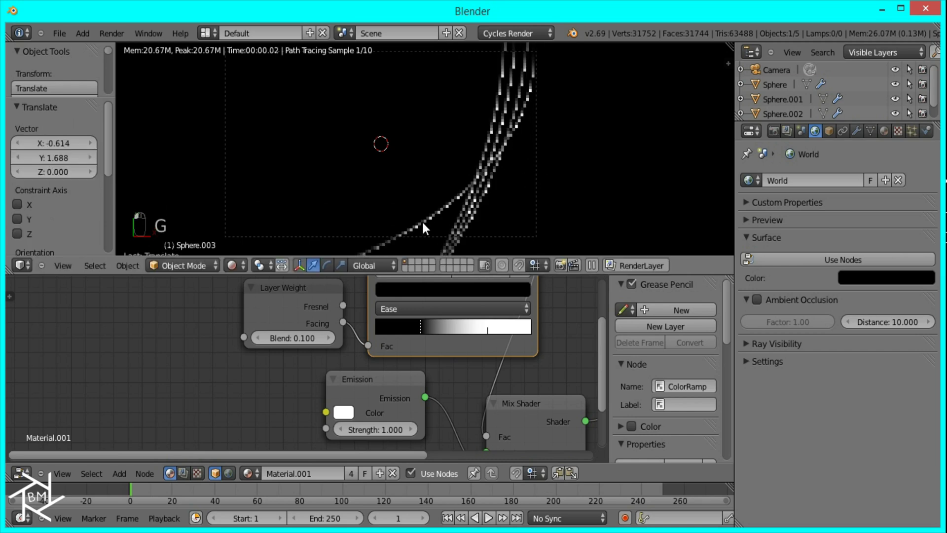
key("s")
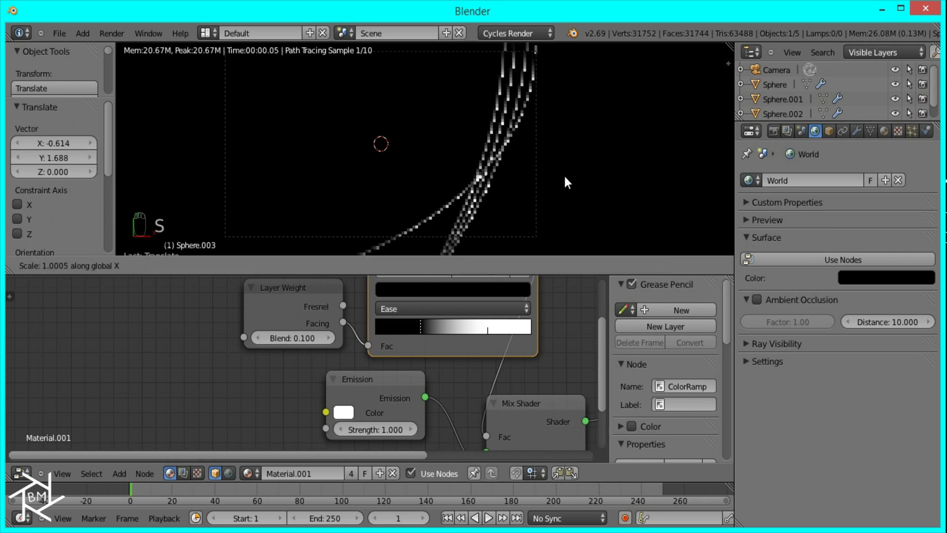
left_click(625, 175)
- Place the enlarged ring, then duplicate it as Sphere.004, shifted along X and tilted 7.3°
key("g")
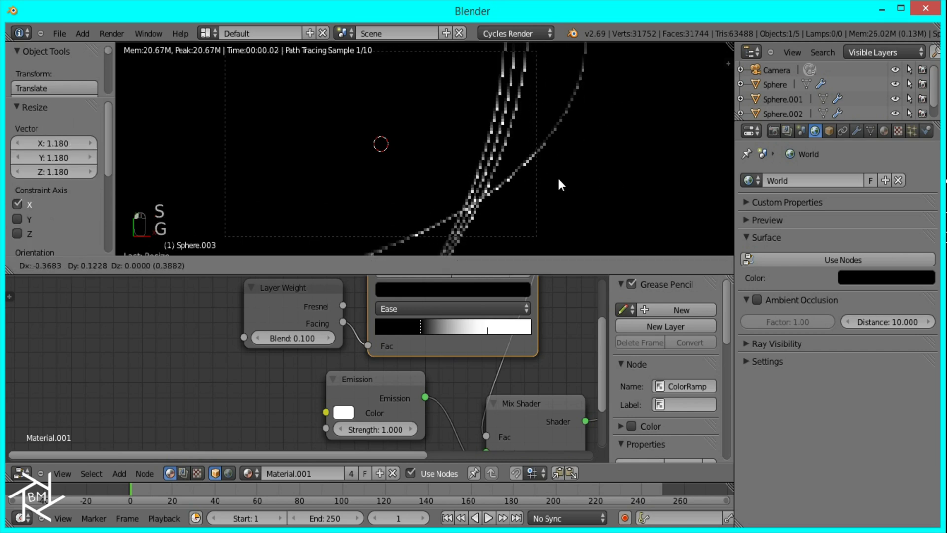
left_click(555, 176)
key("shift+d")
key("x")
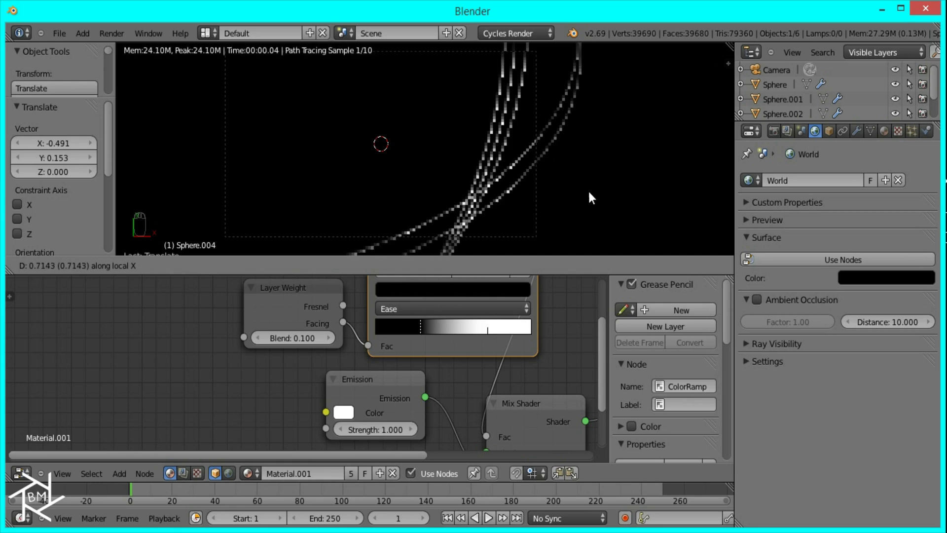
key("x")
left_click(618, 185)
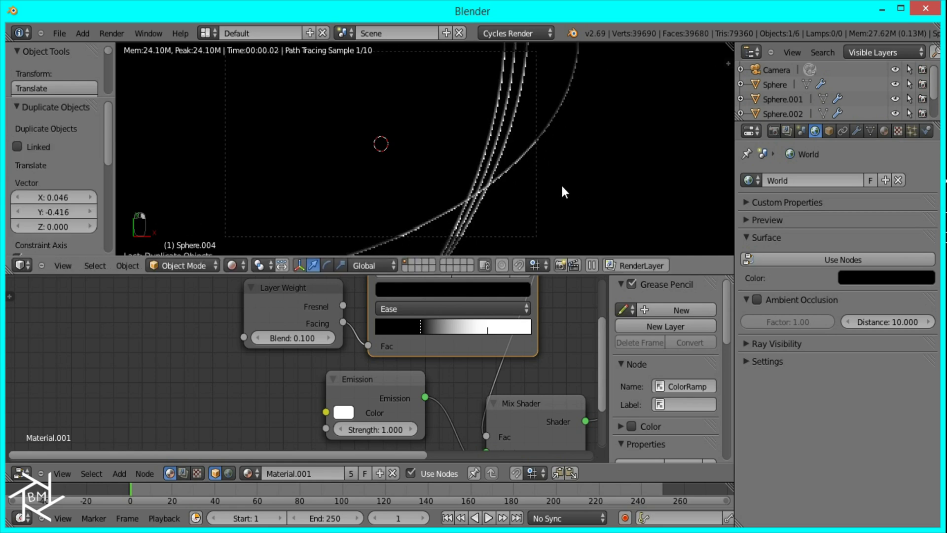
key("g")
key("x")
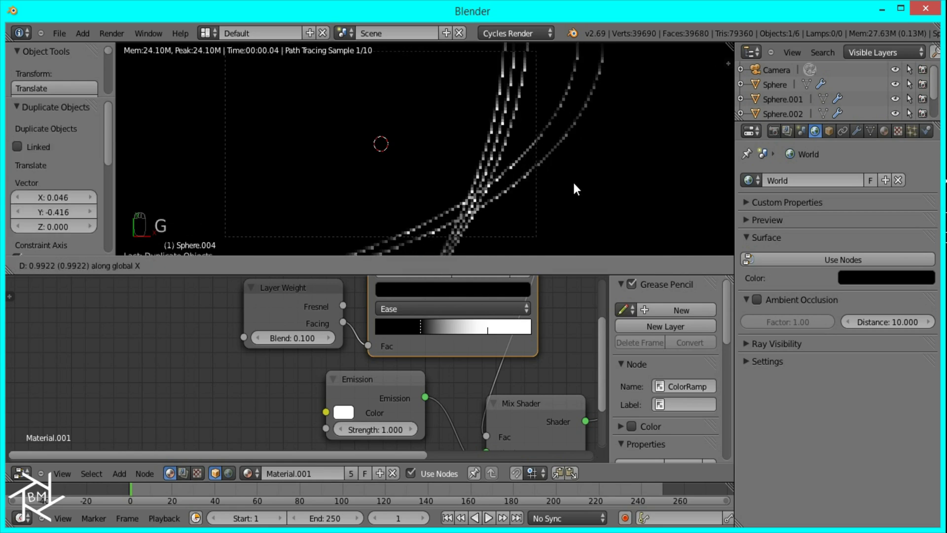
left_click(573, 181)
key("r")
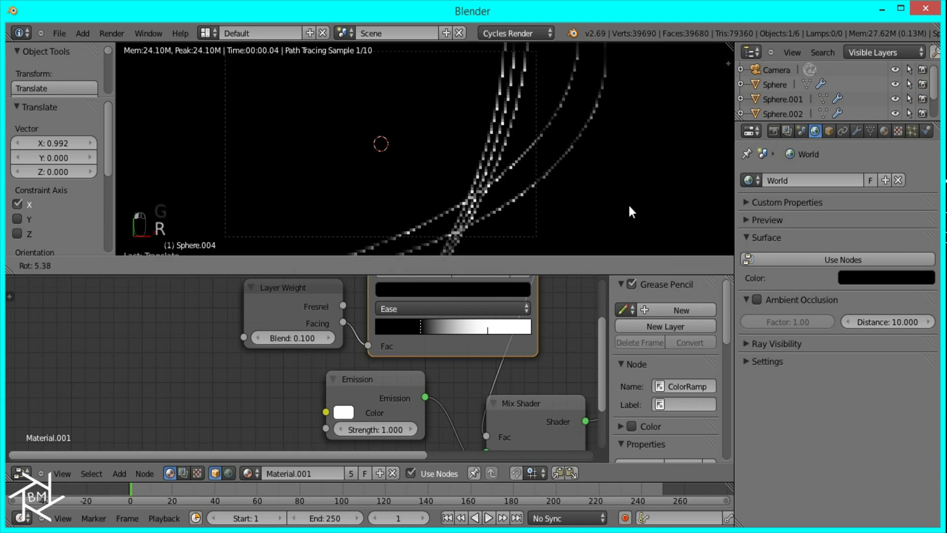
left_click(632, 217)
key("g")
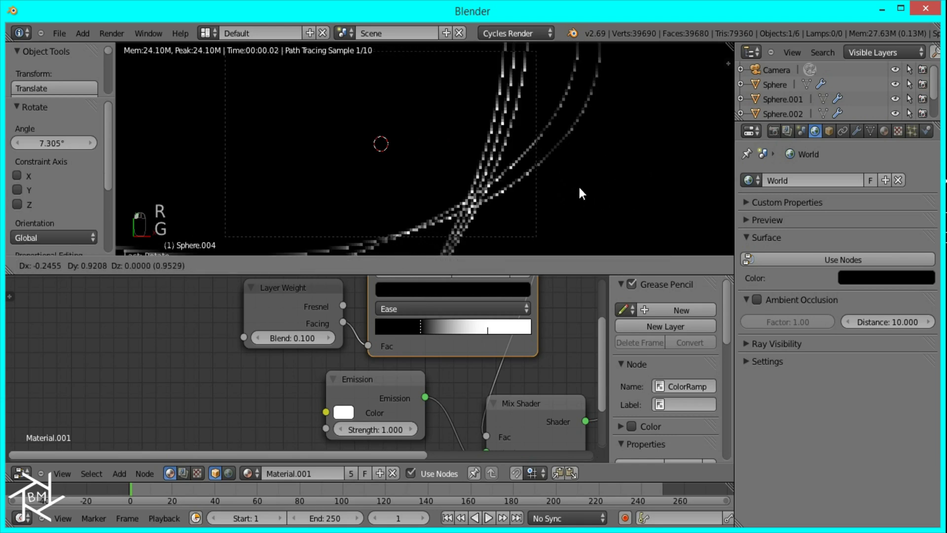
left_click(579, 188)
- Duplicate the ring again as Sphere.005, rotate it -29° and move it into the fan
key("shift+d")
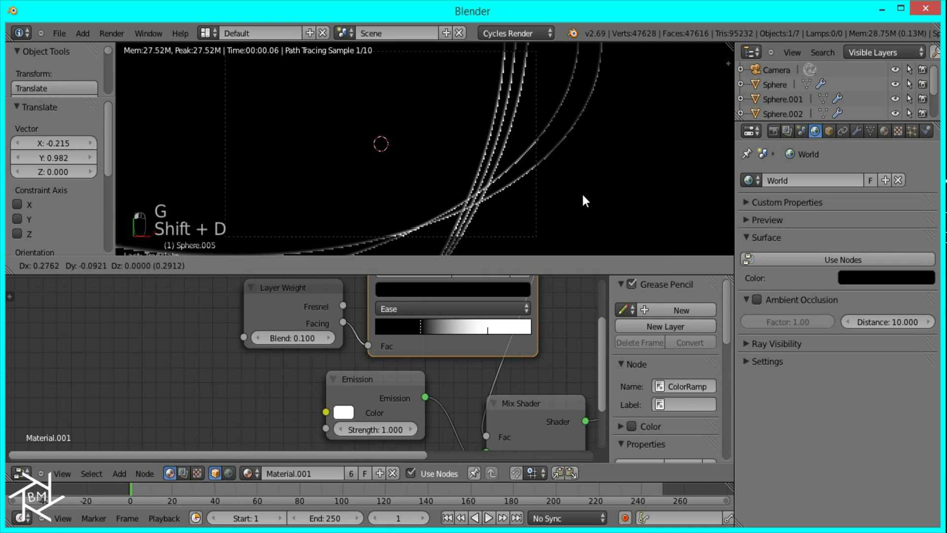
left_click(592, 205)
key("r")
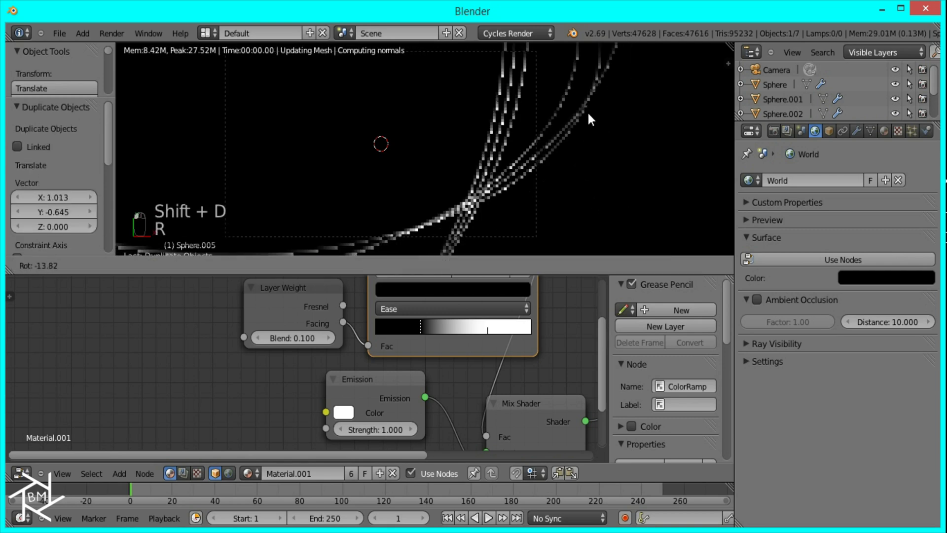
left_click(521, 35)
key("g")
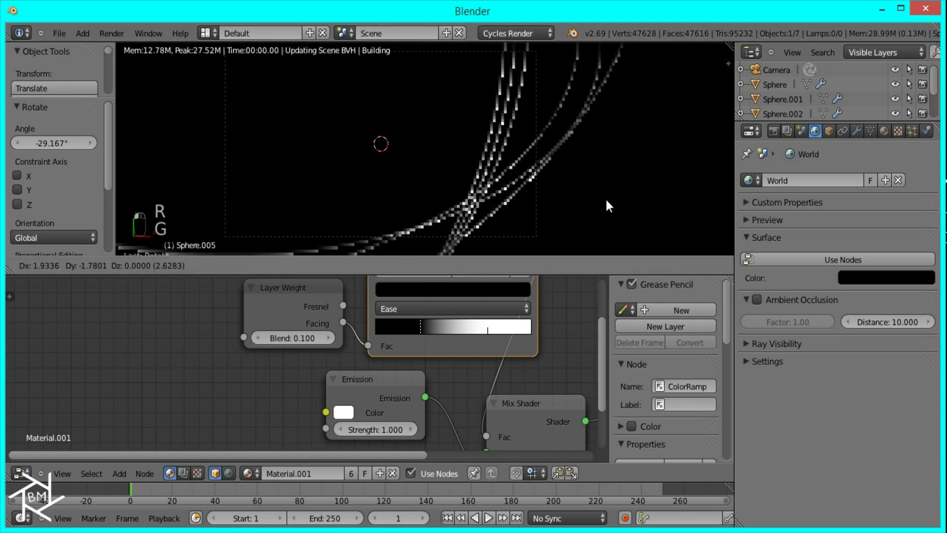
left_click(600, 206)
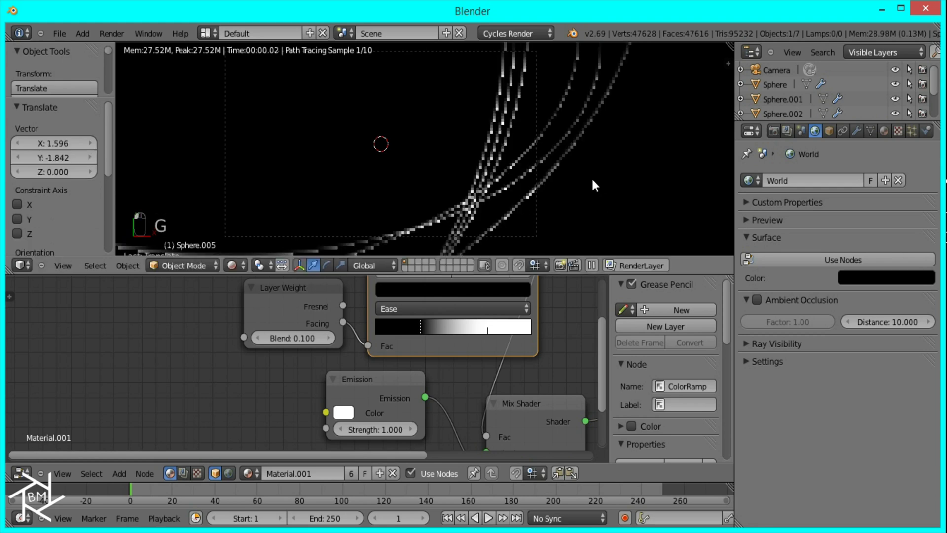
scroll(587, 163, "down", 6)
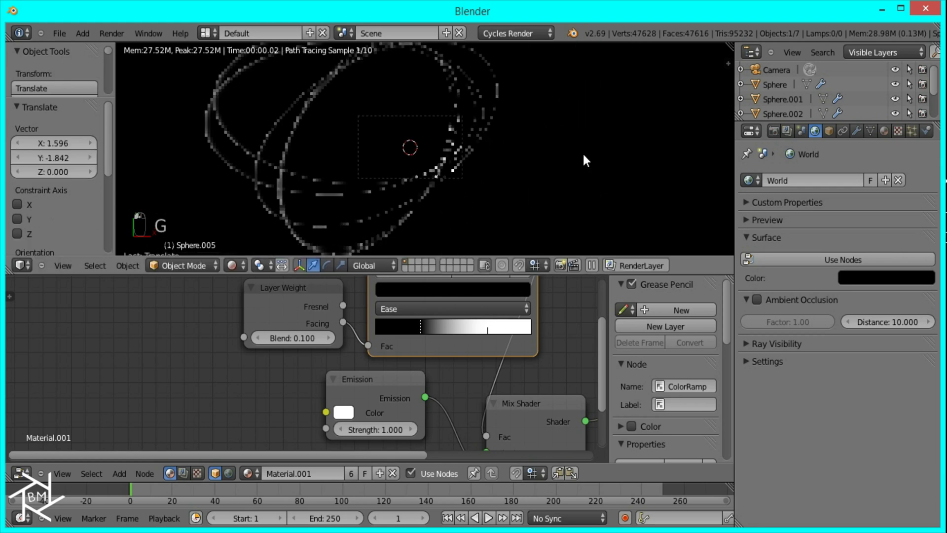
- Expand Sampling in the Render properties, render the frame with F12, and go to the Compositing layout
left_click(775, 130)
scroll(839, 301, "down", 5)
scroll(836, 312, "down", 3)
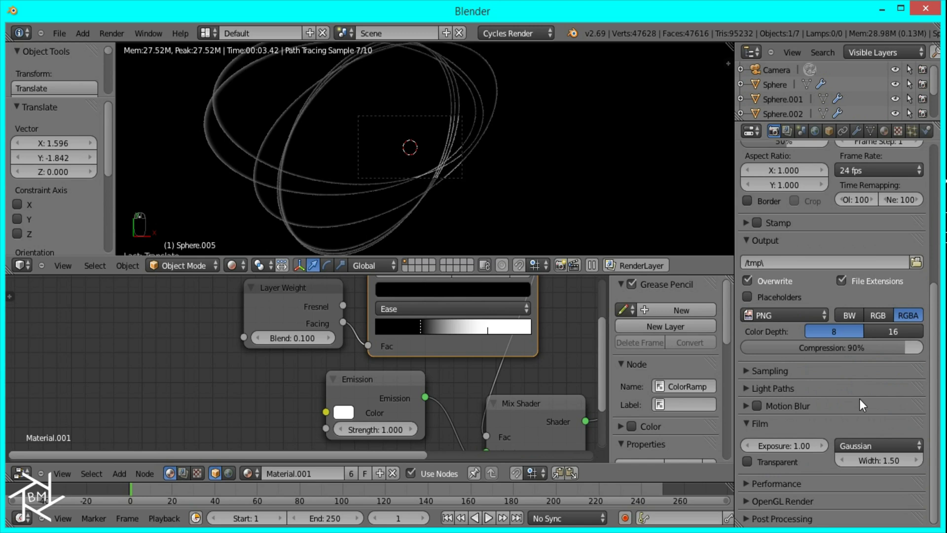
left_click(822, 370)
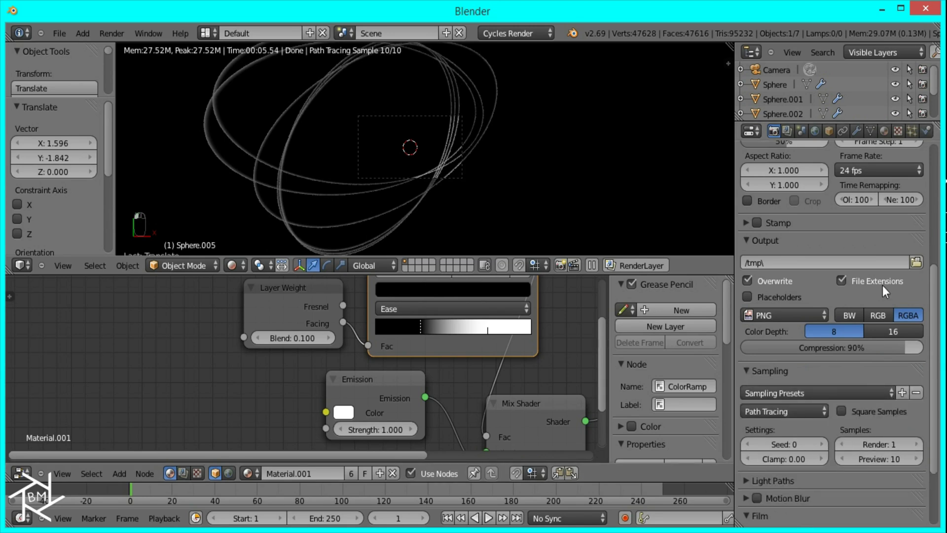
scroll(845, 253, "up", 9)
key("F12")
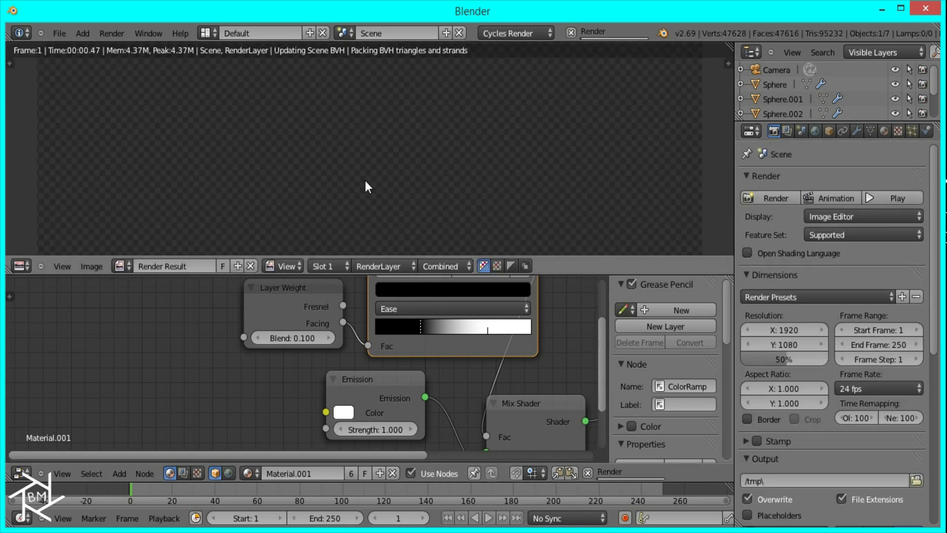
key("ctrl+Left")
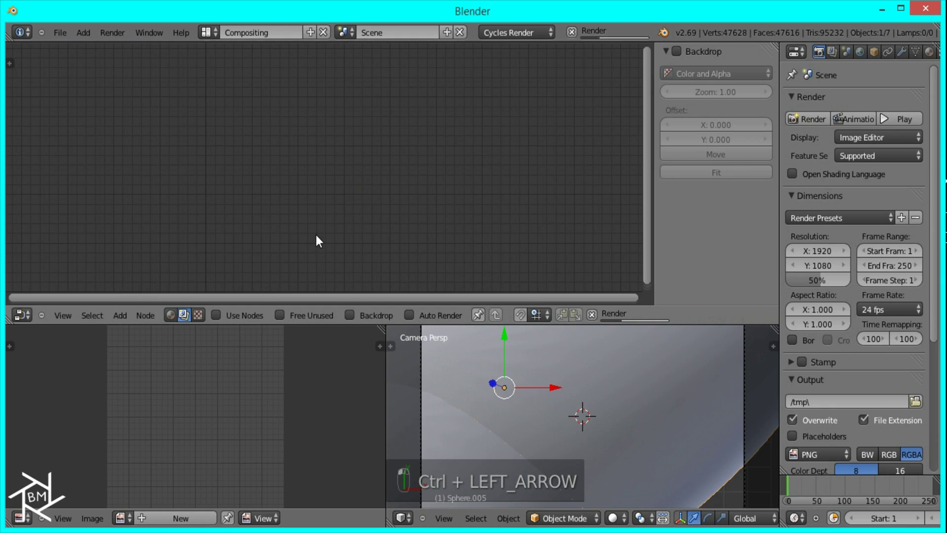
- Enable Use Nodes and Backdrop, add a Viewer, and arrange Viewer, Composite and Render Layers in a maximised editor
left_click(237, 316)
left_click(350, 315)
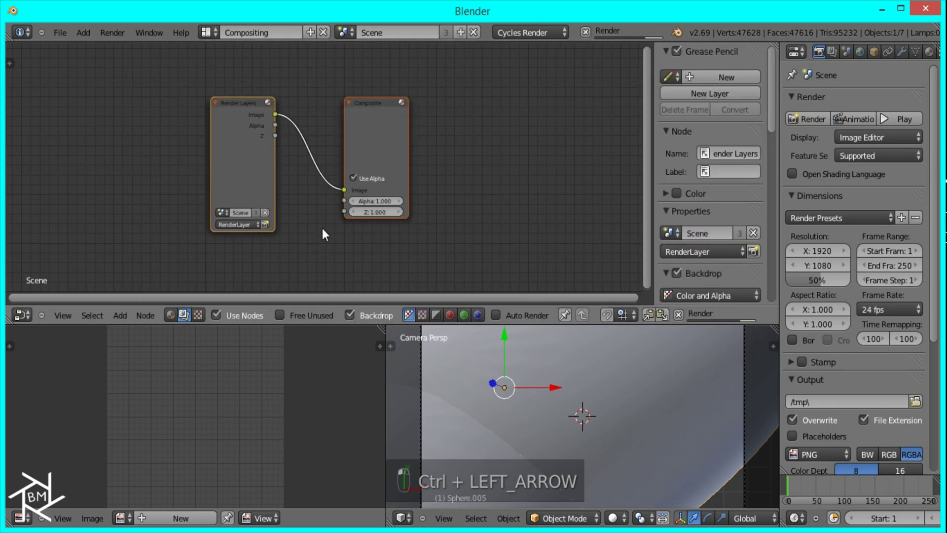
left_click(269, 132, "ctrl+shift")
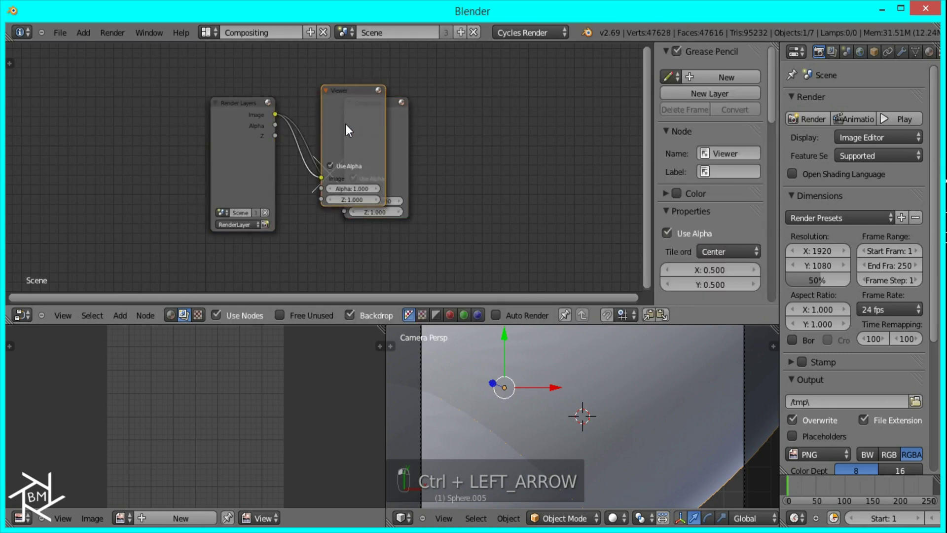
key("ctrl+Up")
key("g")
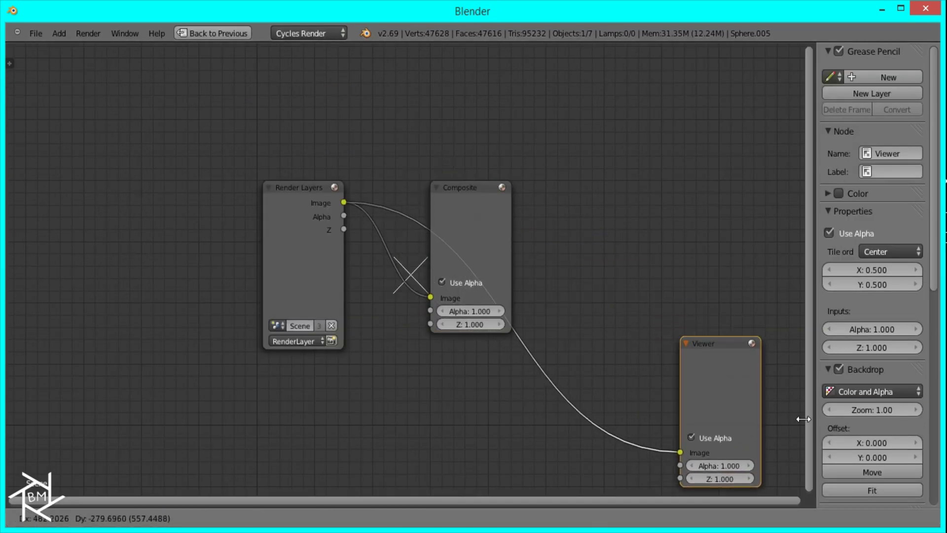
left_click(683, 369)
left_click_drag(477, 231, 750, 106)
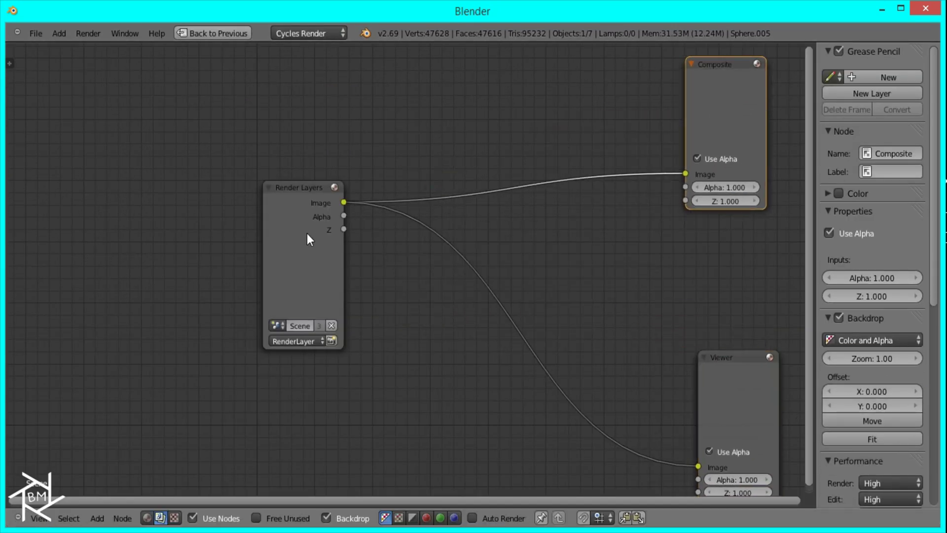
left_click_drag(311, 239, 11, 391)
- Add an Image input node at the top left and load Background.png from the VistaWallpaper_Tutorial folder
key("shift+a")
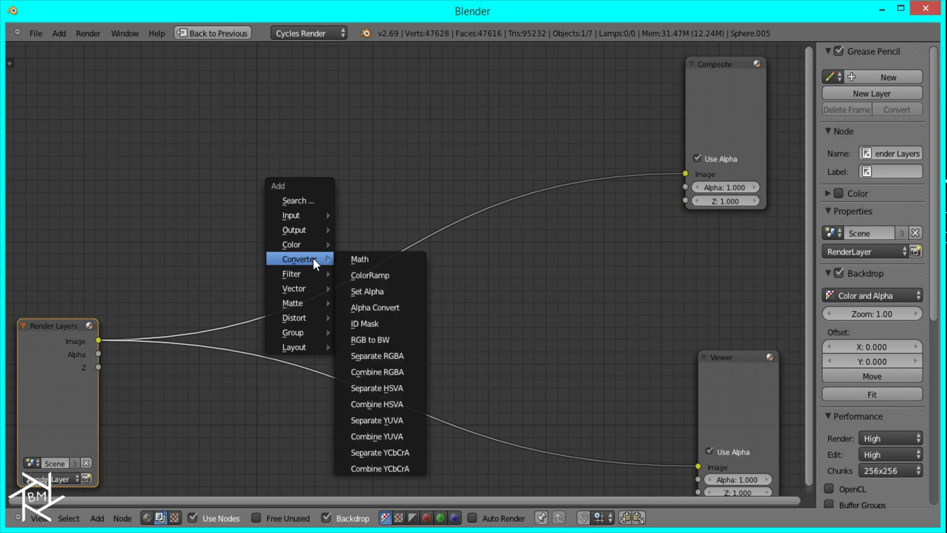
mouse_move(303, 214)
left_click(374, 231)
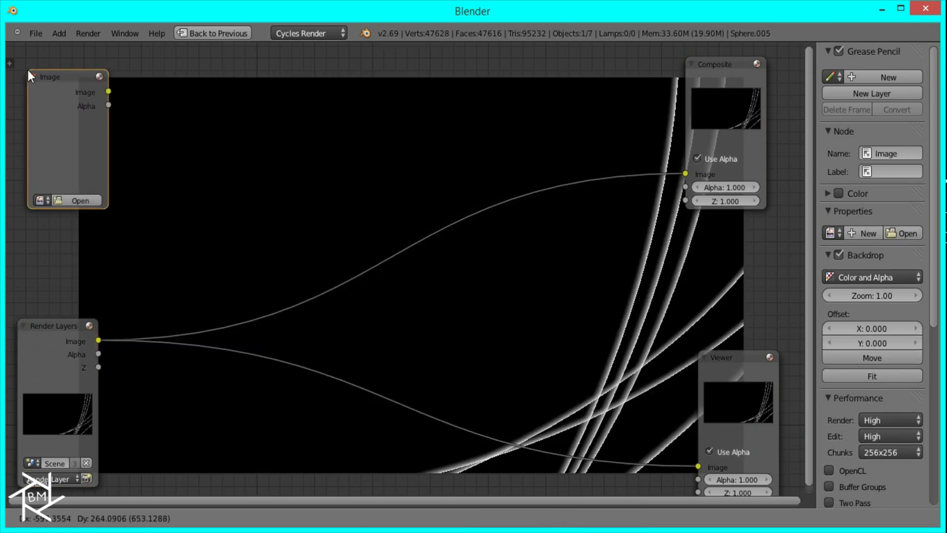
left_click(28, 70)
left_click(78, 201)
left_click(72, 398)
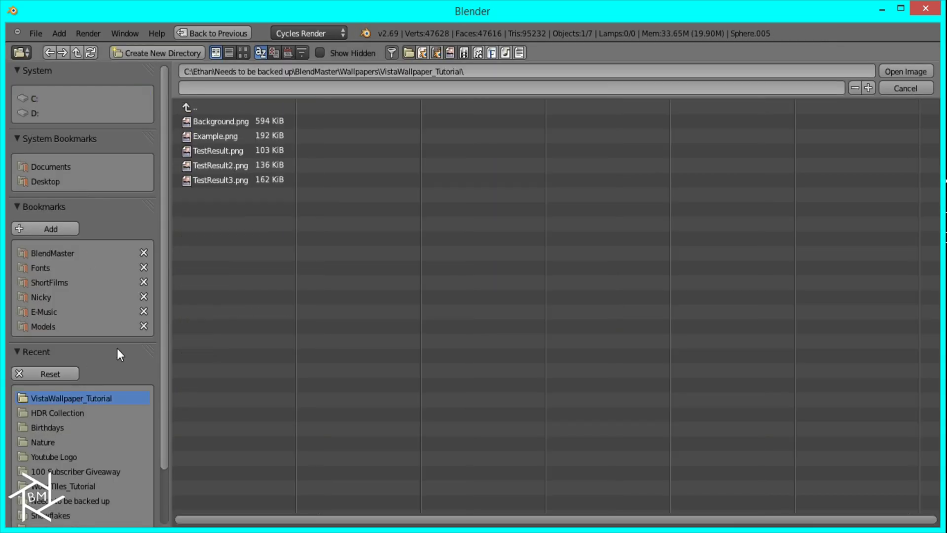
left_click(240, 121)
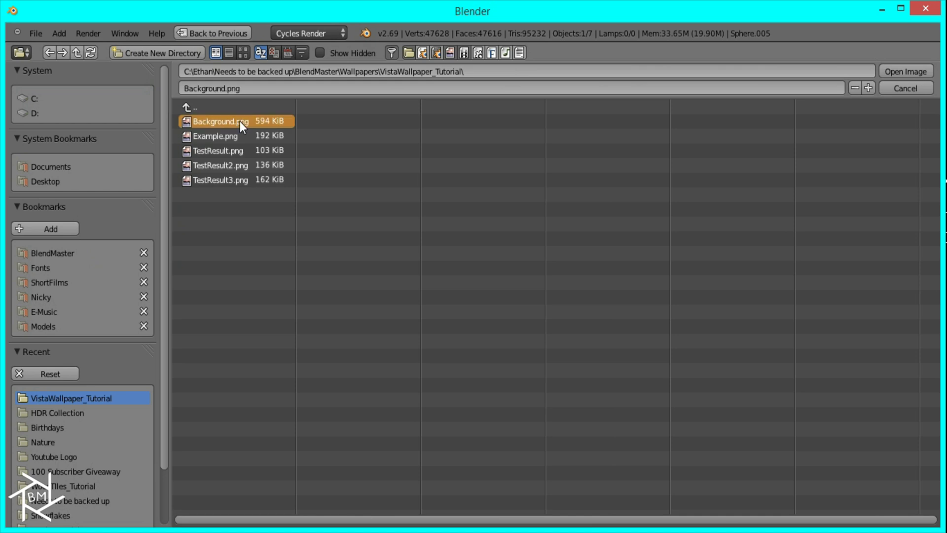
double_click(239, 122)
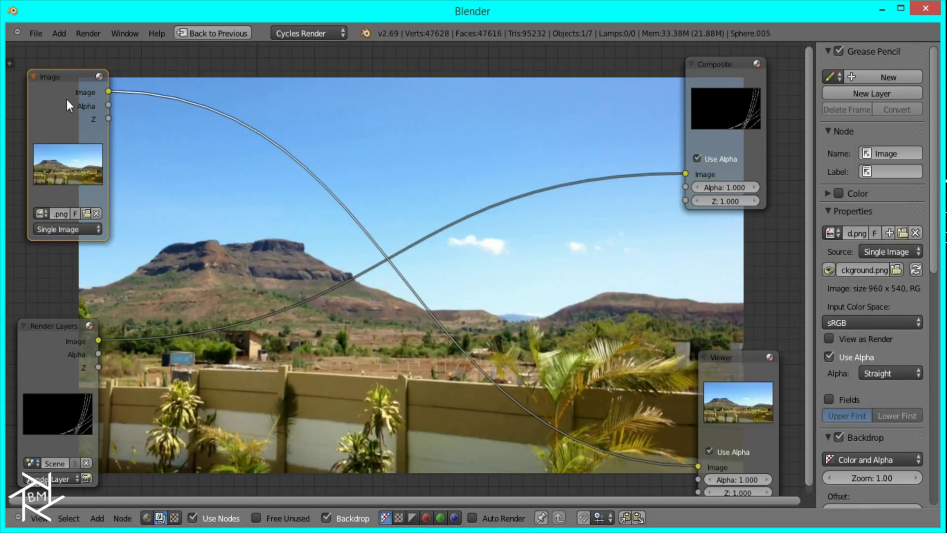
- Insert a Fast Gaussian Blur node after the Image node with a relative blur size of 10%
left_click_drag(67, 99, 49, 81)
key("shift+a")
mouse_move(198, 202)
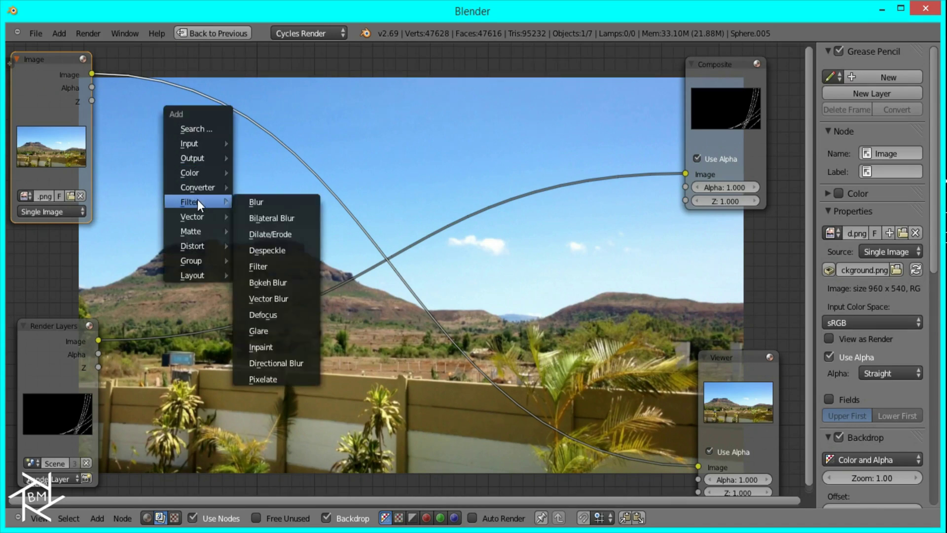
left_click(256, 200)
left_click(161, 61)
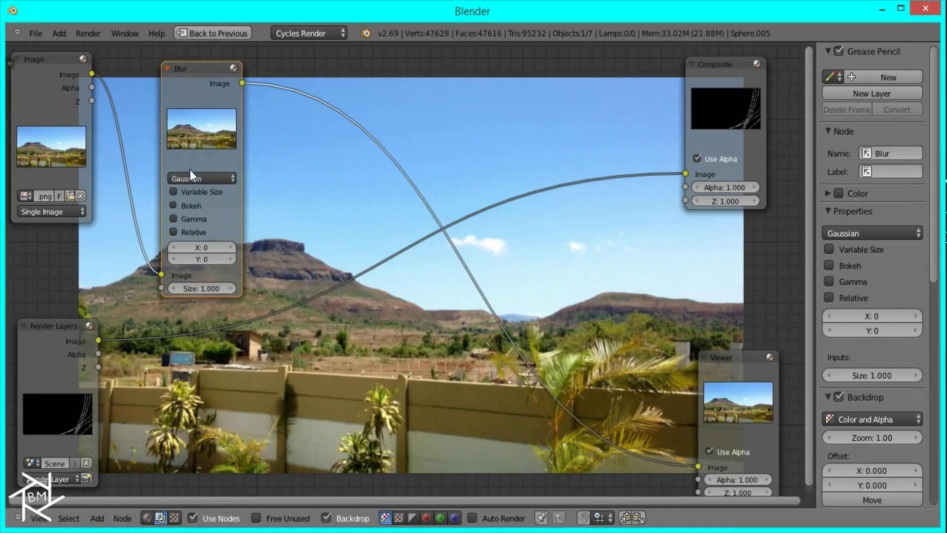
left_click(192, 172)
left_click(191, 99)
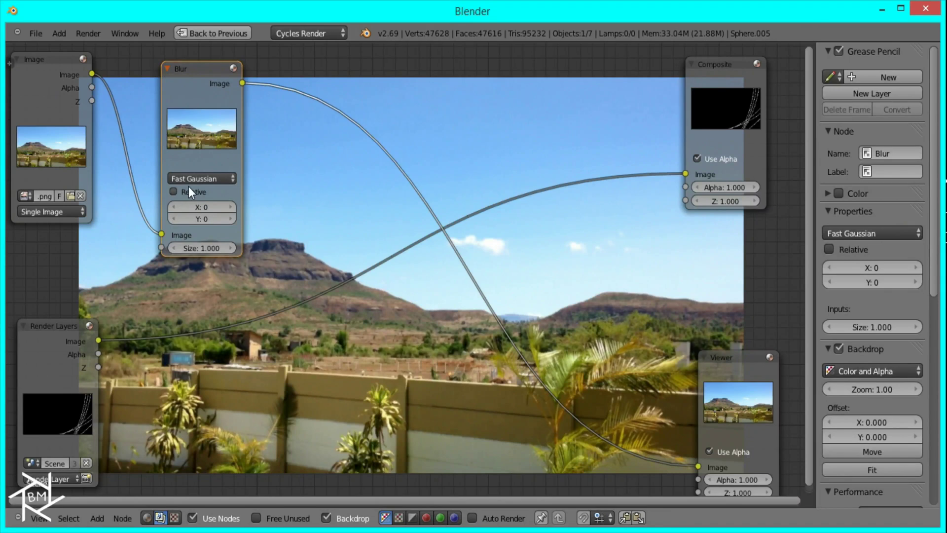
left_click(190, 191)
left_click(202, 220)
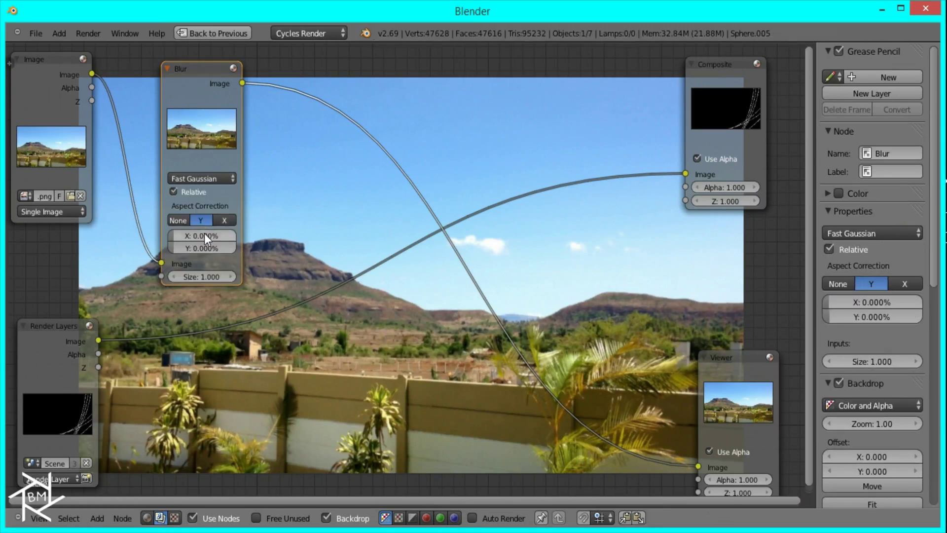
left_click(204, 234)
type("10")
key("Return")
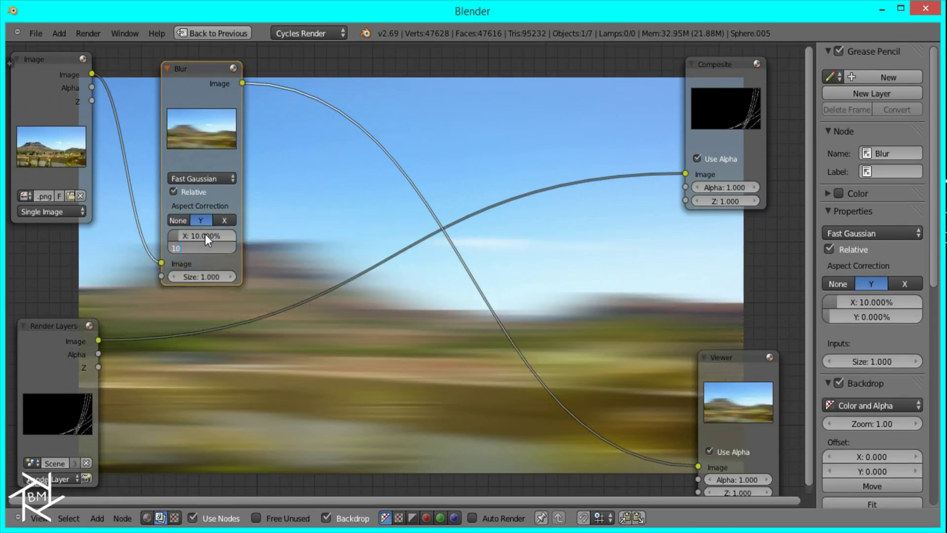
left_click_drag(203, 91, 144, 65)
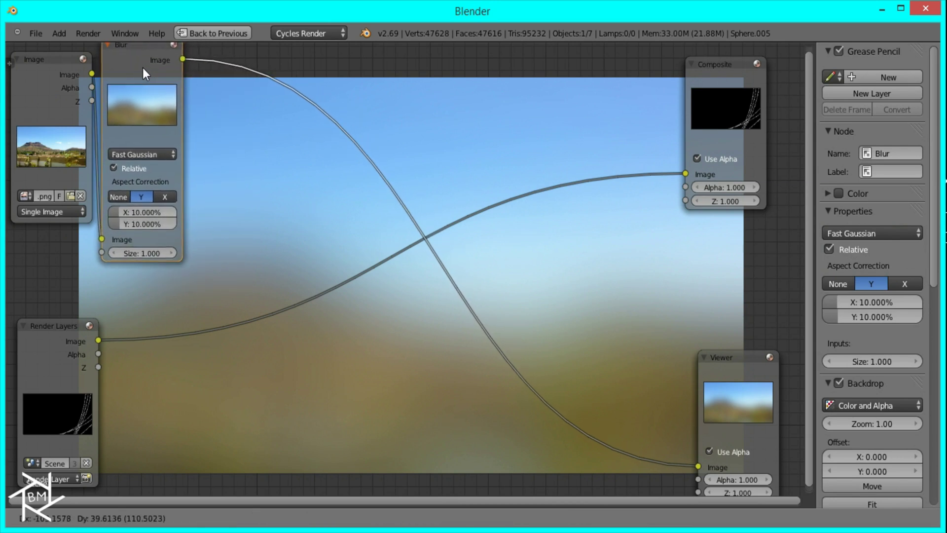
- Insert a Hue Saturation Value node after the Blur and set Saturation to 0.75
key("shift+a")
mouse_move(311, 165)
mouse_move(290, 138)
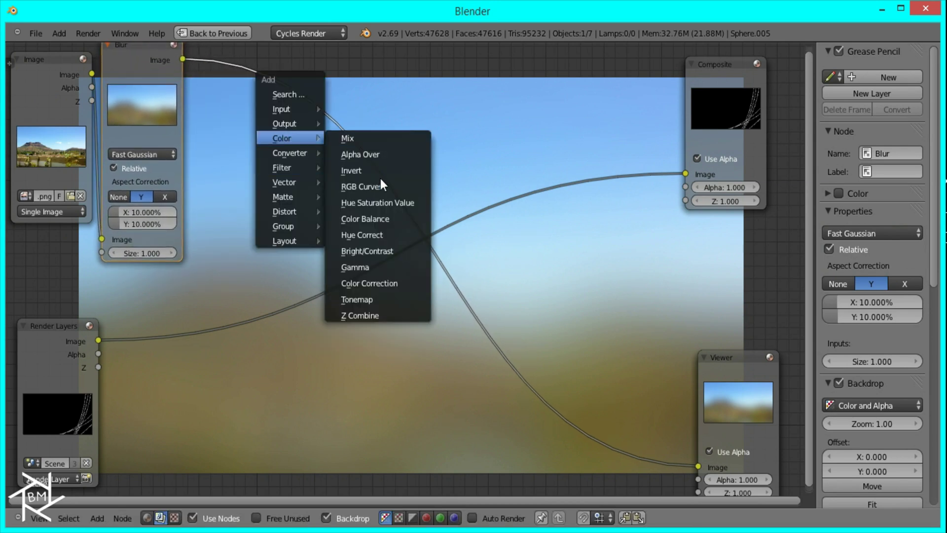
left_click(382, 198)
left_click(199, 54)
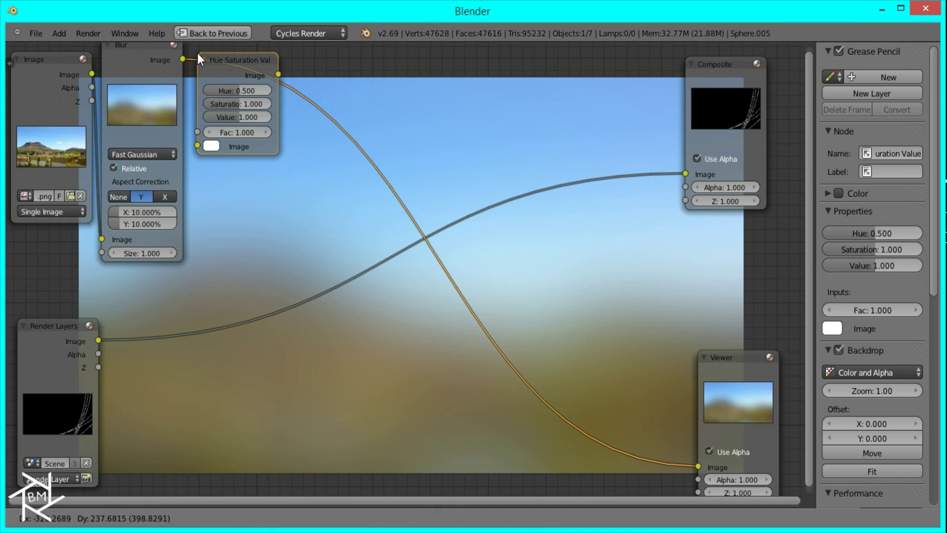
left_click(247, 102)
type("0.75")
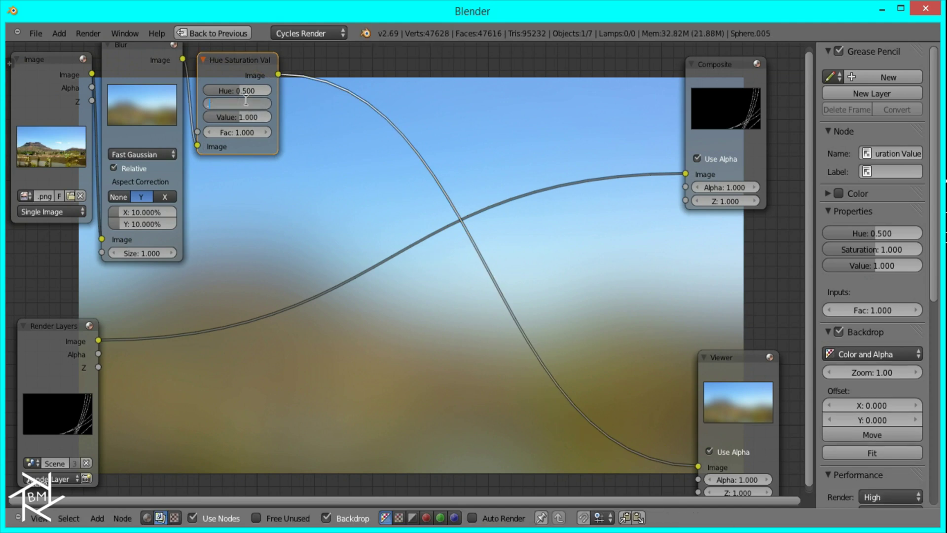
key("Return")
middle_click_drag(354, 146, 333, 217)
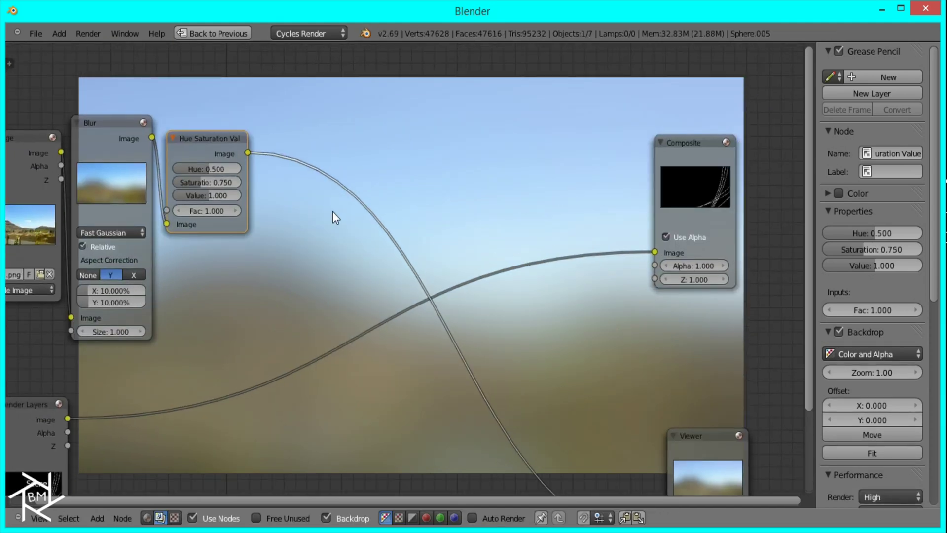
- Insert a Mix node after Hue Saturation Value, set it to Multiply, and choose a light purple colour
key("shift+a")
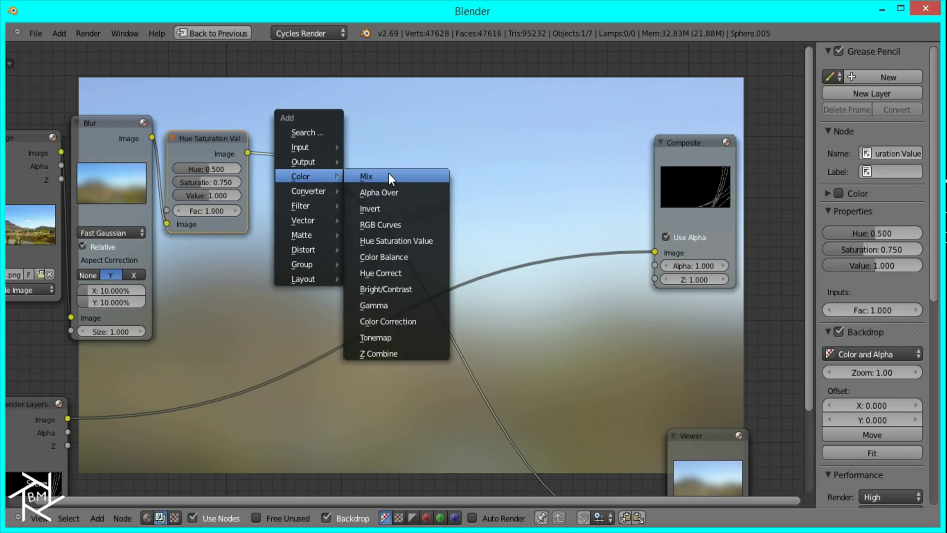
left_click(388, 176)
left_click(270, 103)
left_click(319, 220)
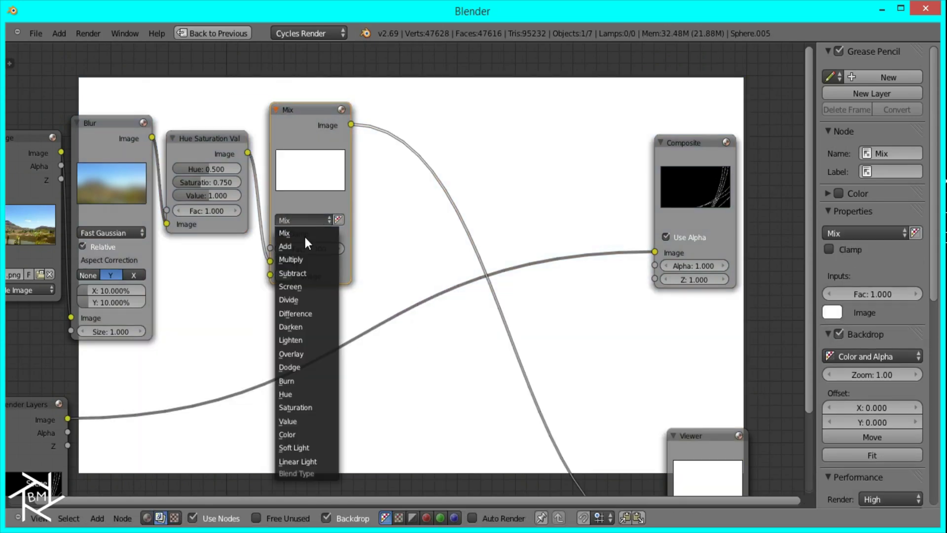
left_click(301, 260)
scroll(276, 274, "up", 1)
left_click(261, 278)
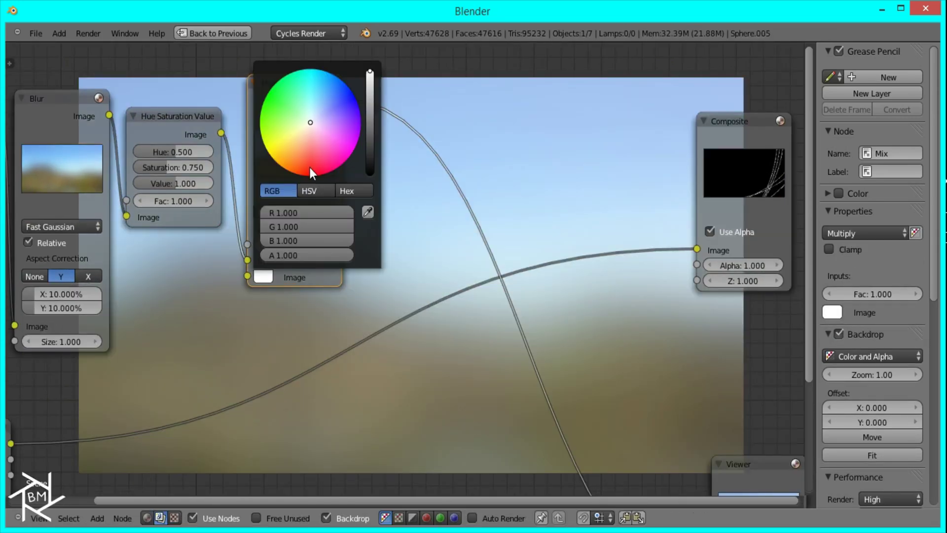
left_click(331, 96)
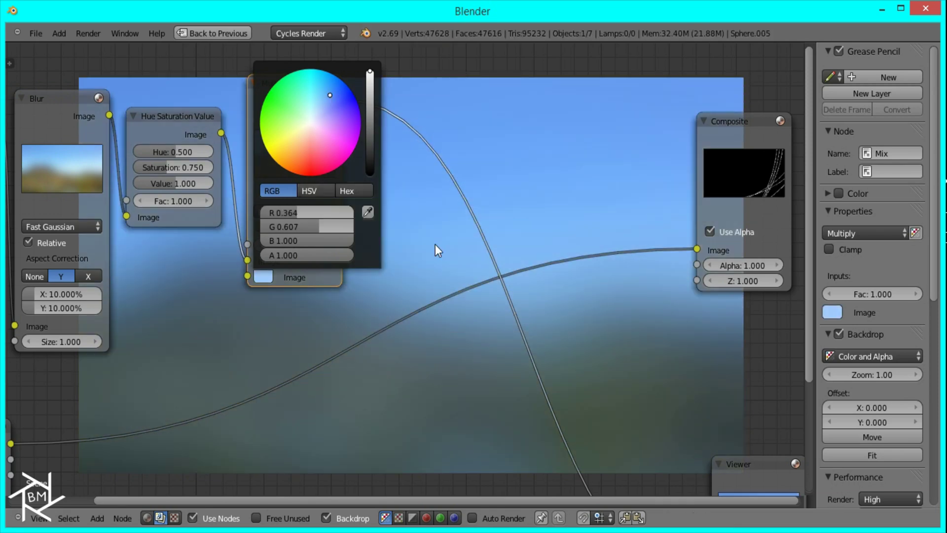
left_click(263, 277)
left_click(352, 121)
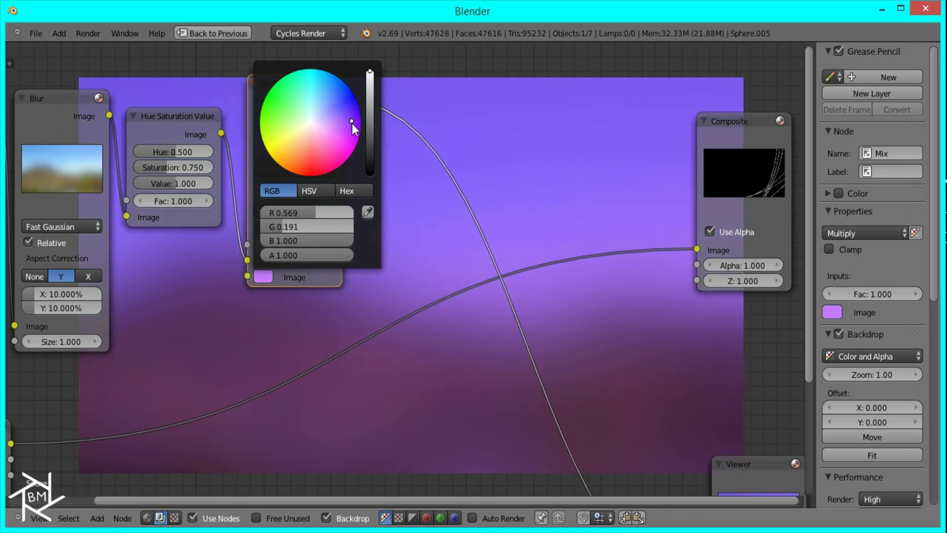
left_click(344, 122)
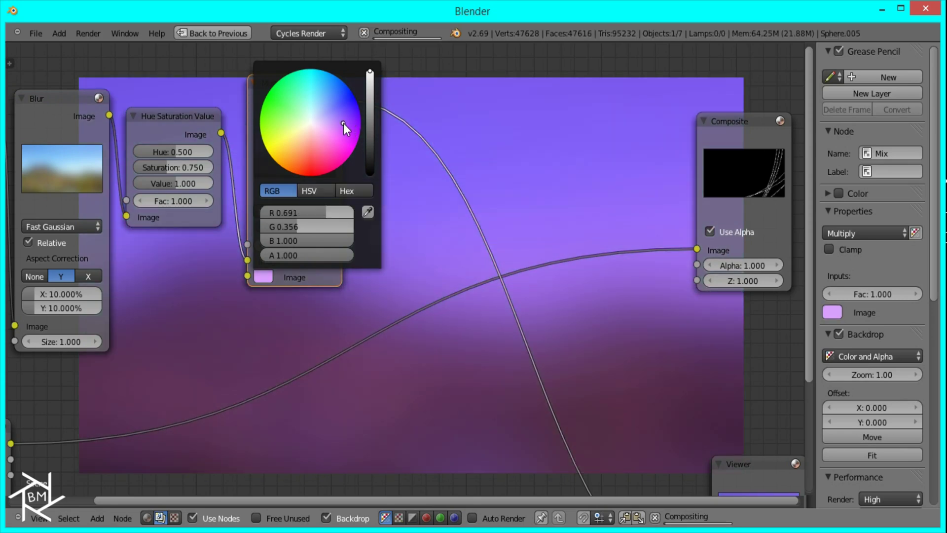
middle_click_drag(461, 201, 327, 208)
- Insert an RGB Curves node after the Multiply mix and pull the combined curve's top point down
key("shift+a")
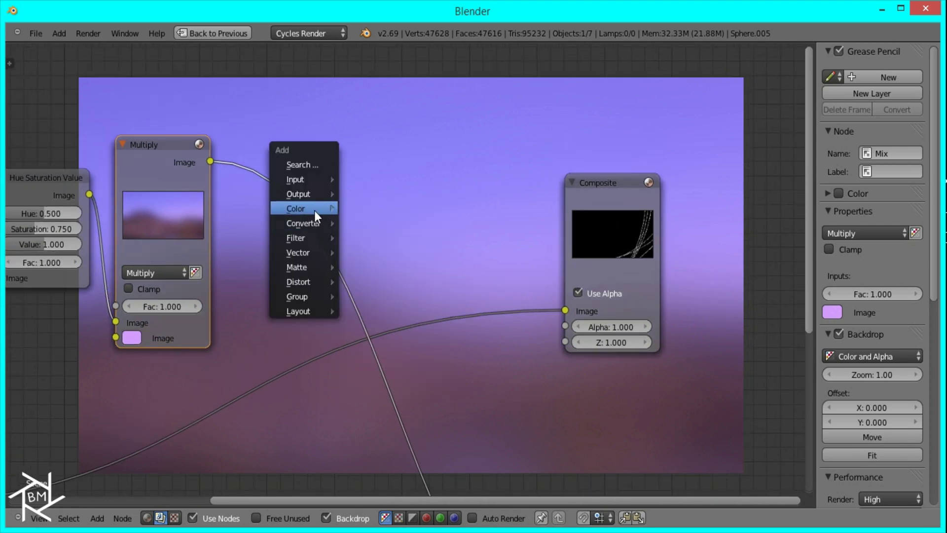
mouse_move(315, 210)
left_click(375, 256)
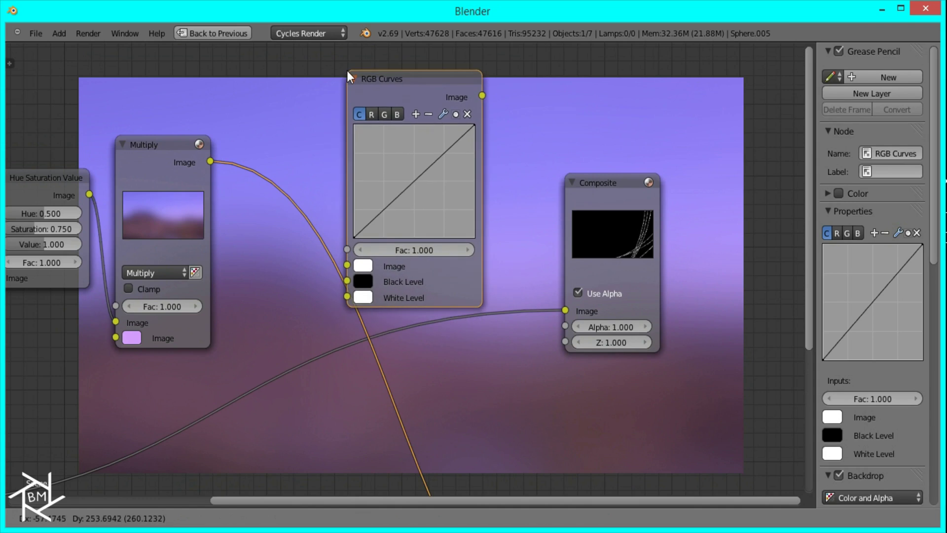
left_click(347, 70)
key("g")
left_click(238, 216)
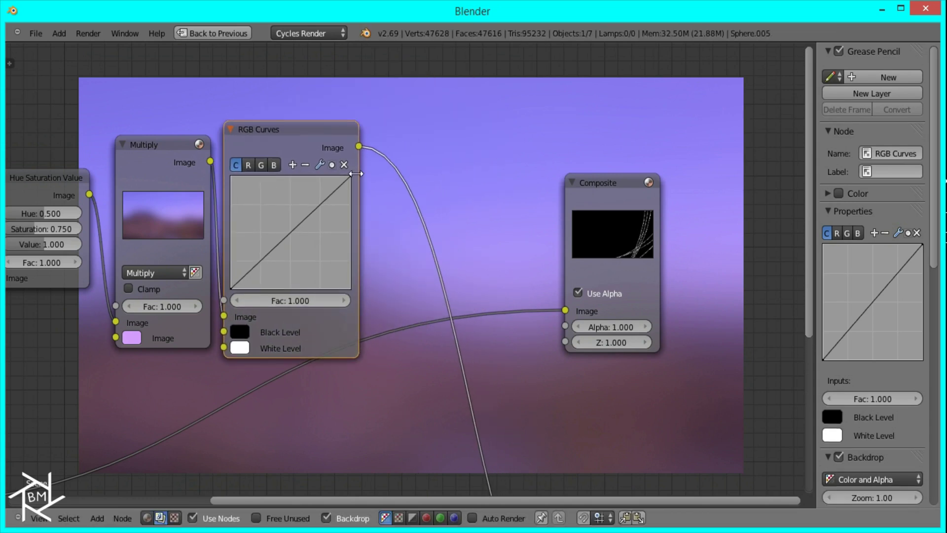
left_click_drag(351, 176, 384, 285)
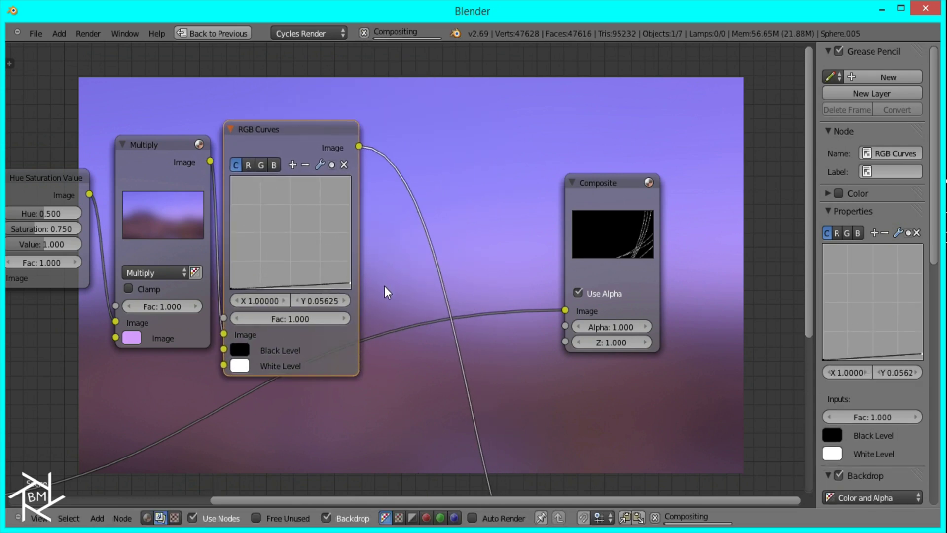
- Boost the red and blue curves and lower green's top point to about 0.48
left_click(250, 165)
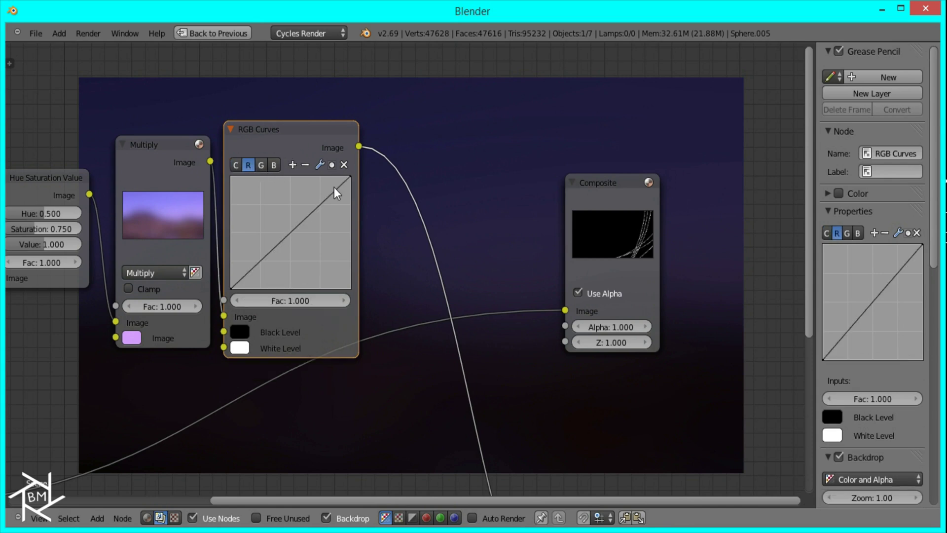
left_click_drag(352, 178, 271, 138)
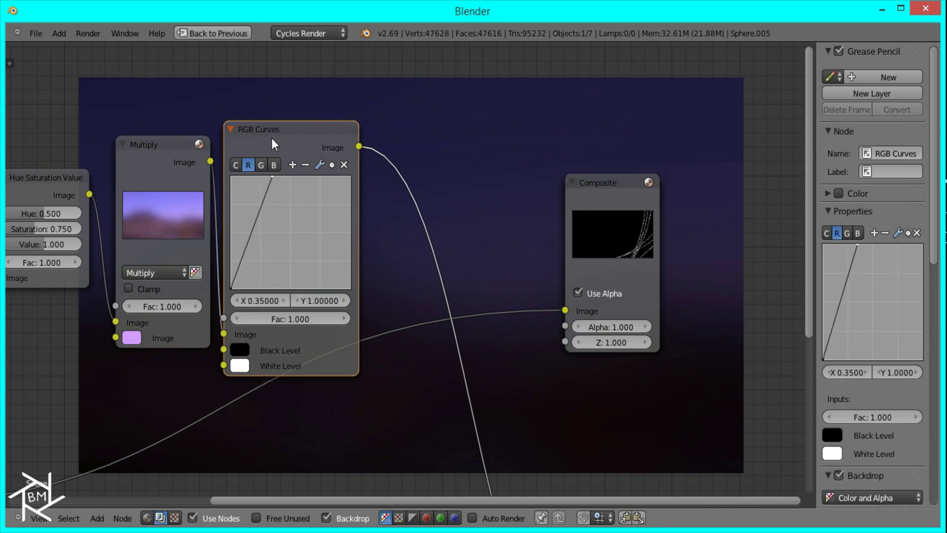
left_click(274, 164)
left_click_drag(346, 177, 272, 146)
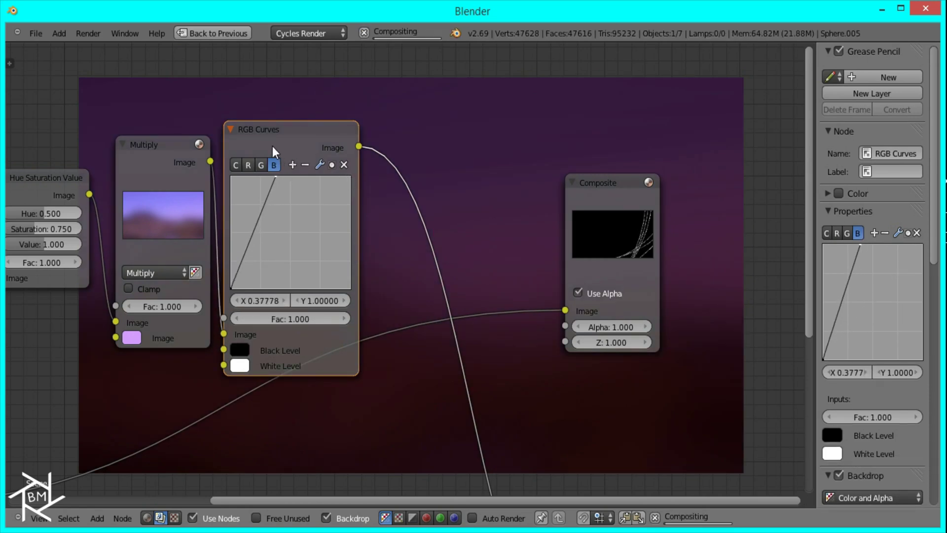
left_click(250, 165)
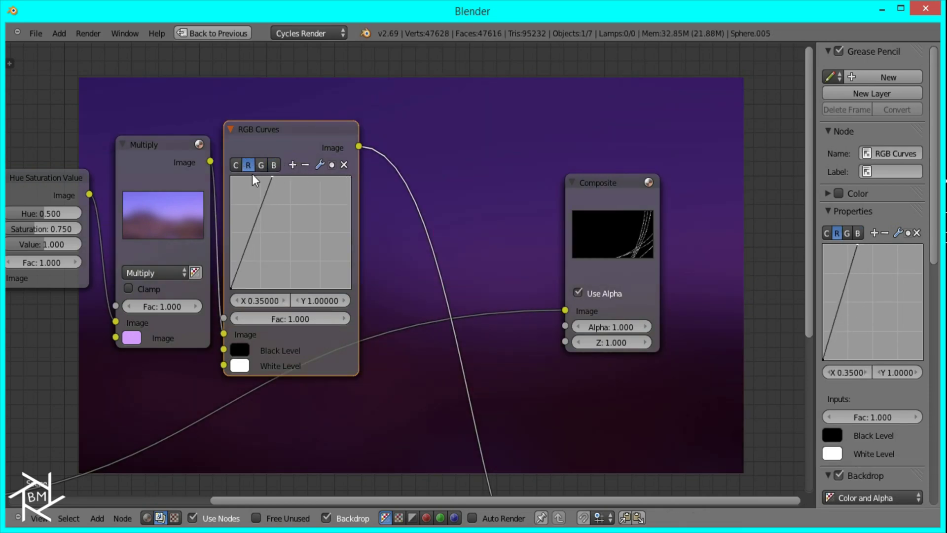
left_click(260, 165)
left_click_drag(348, 178, 374, 235)
middle_click_drag(422, 283, 549, 166)
scroll(392, 215, "down", 3)
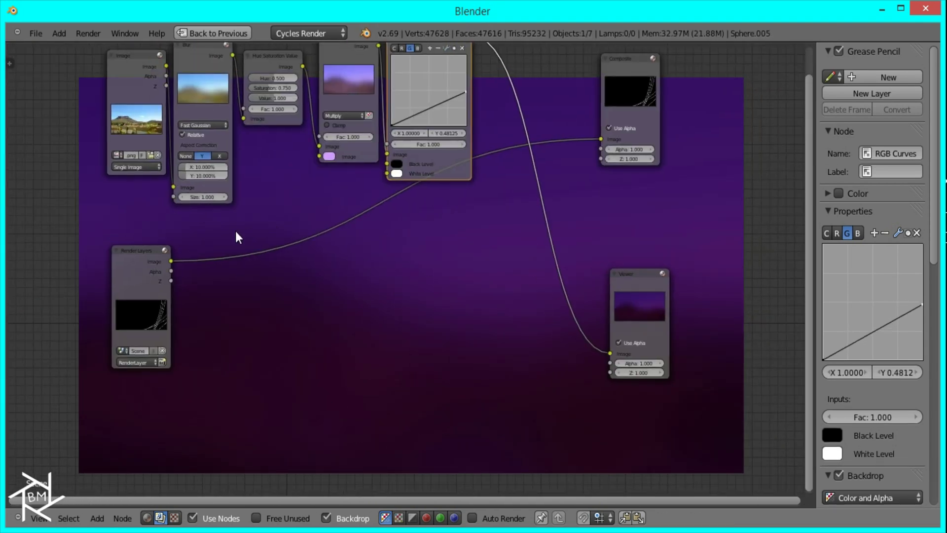
- Preview Render Layers in the Viewer and insert a copy of the Multiply node on that link
scroll(235, 231, "up", 1)
left_click(68, 265, "ctrl+shift")
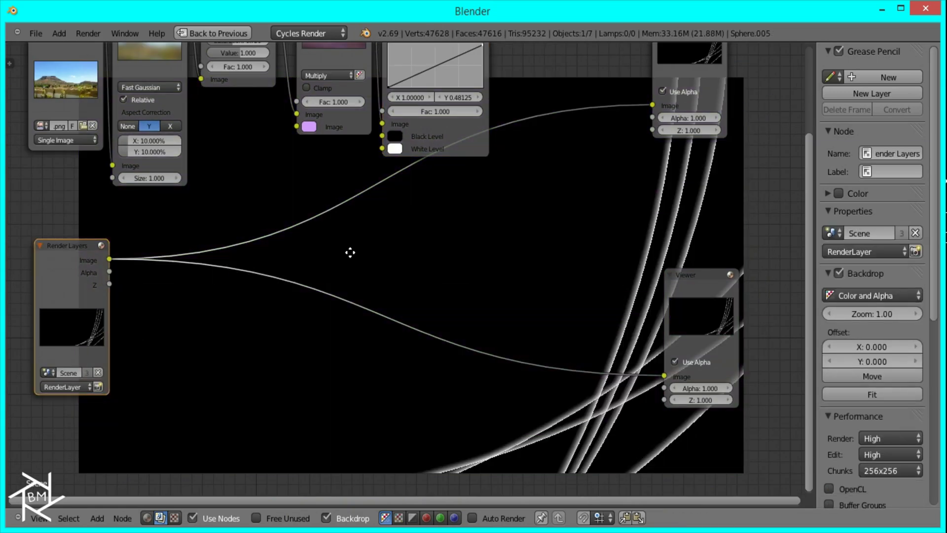
scroll(345, 210, "down", 2)
left_click(358, 113)
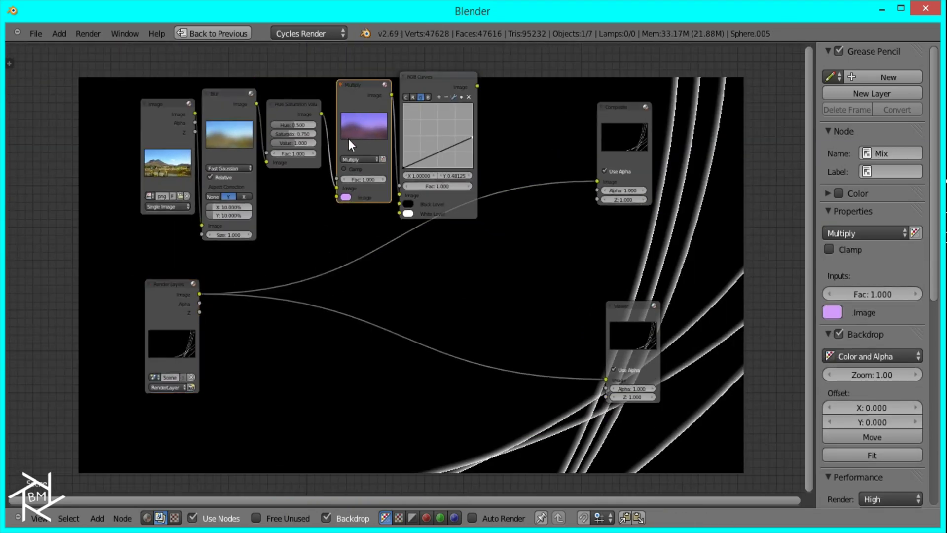
key("shift+d")
left_click(246, 316)
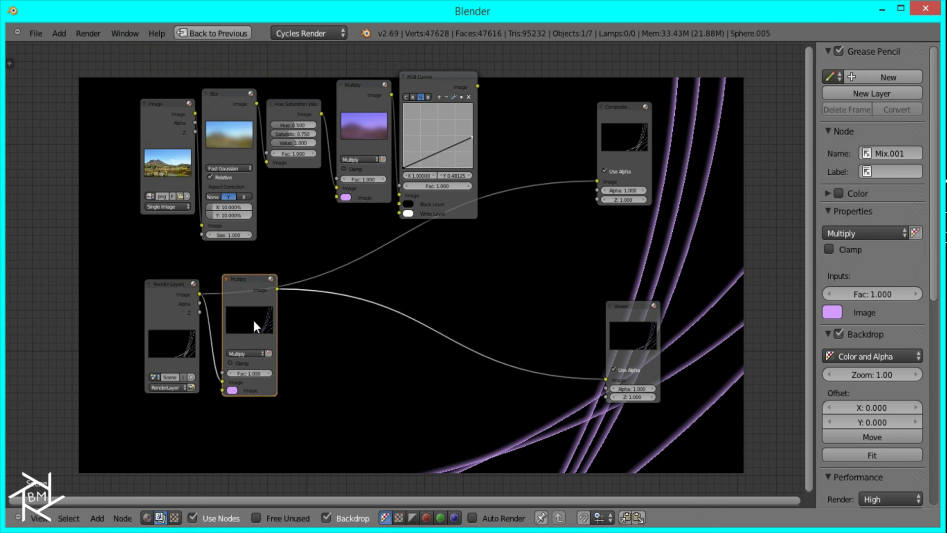
- Change the copied Multiply node's tint colour to orange, fine-tuning the shade
scroll(260, 327, "up", 3)
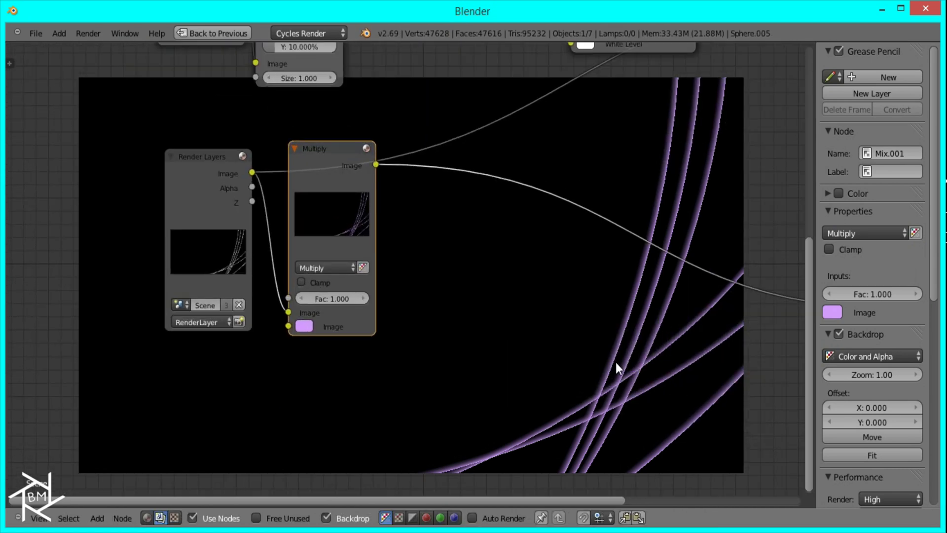
scroll(325, 269, "up", 2)
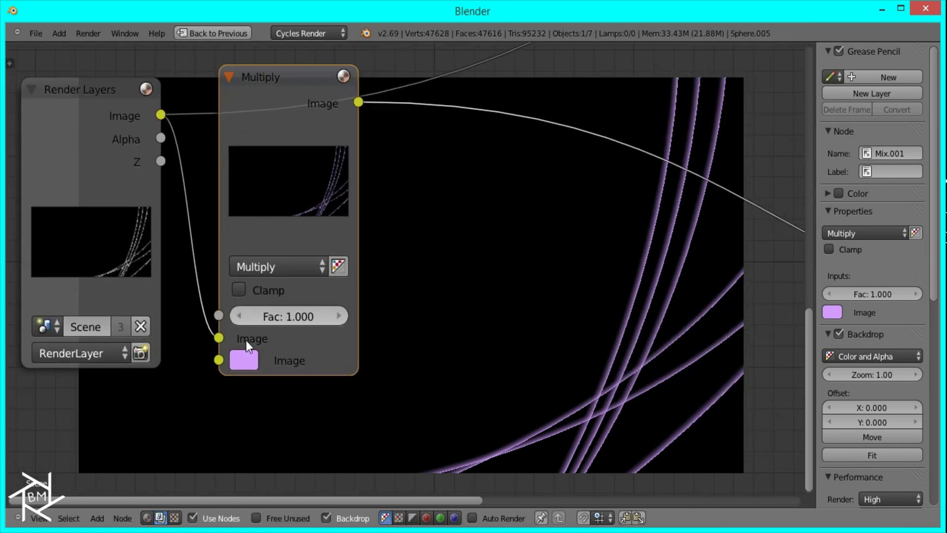
left_click(243, 358)
left_click(307, 203)
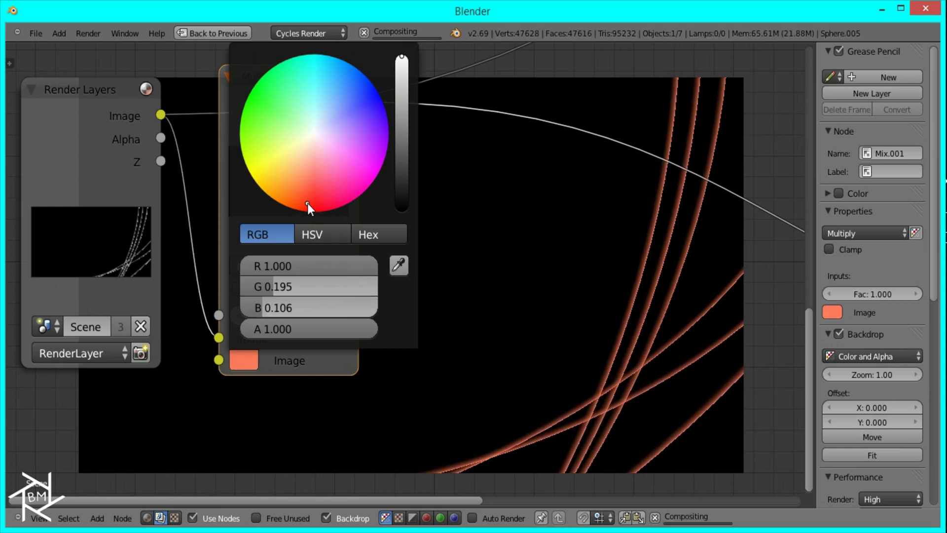
left_click(311, 205)
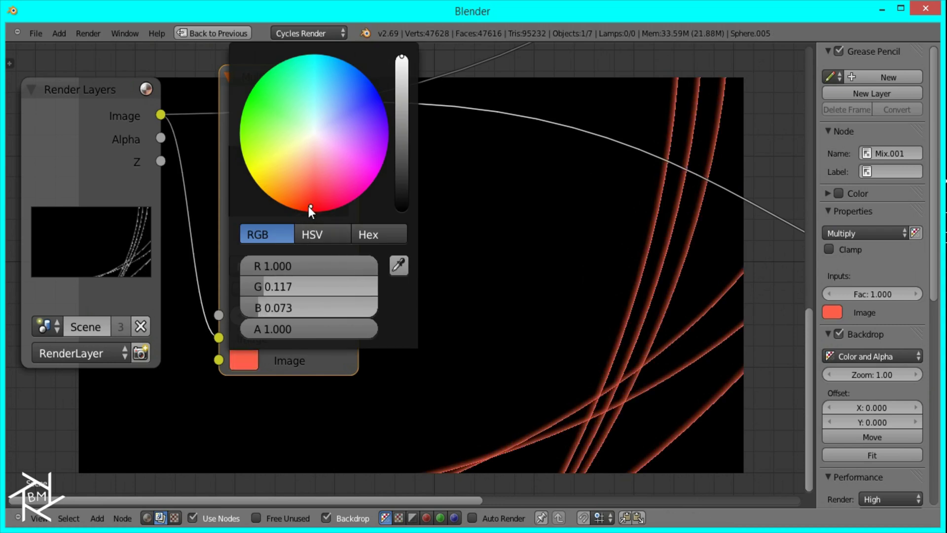
left_click(309, 206)
left_click(304, 208)
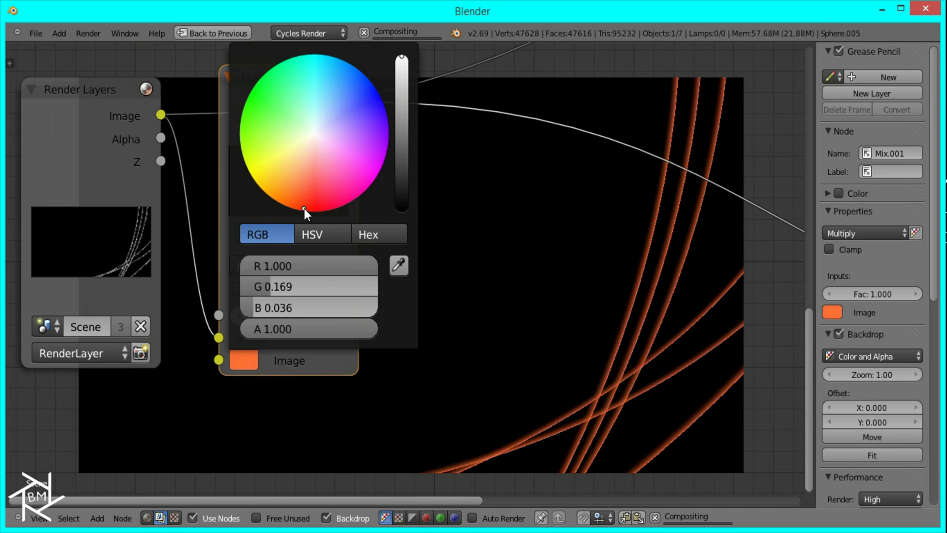
left_click(306, 202)
left_click(306, 203)
left_click(307, 204)
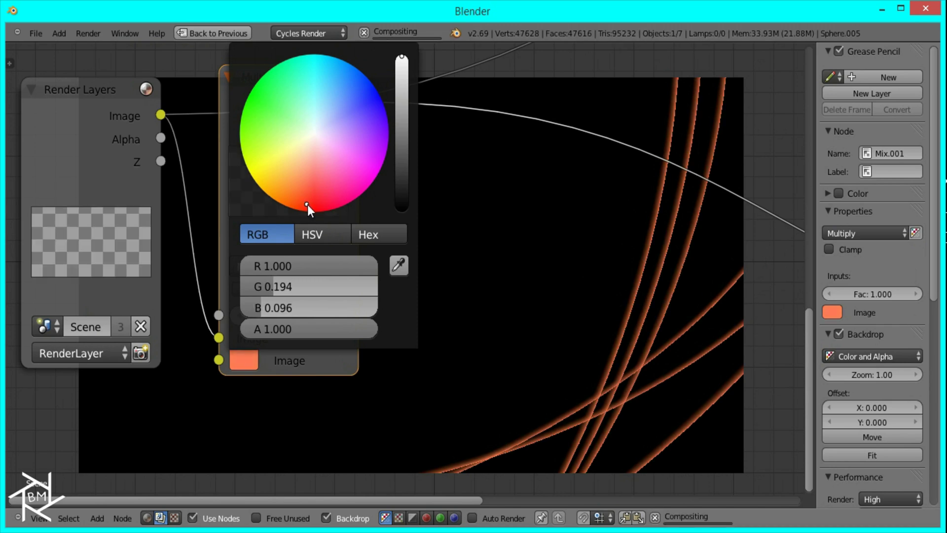
left_click(308, 205)
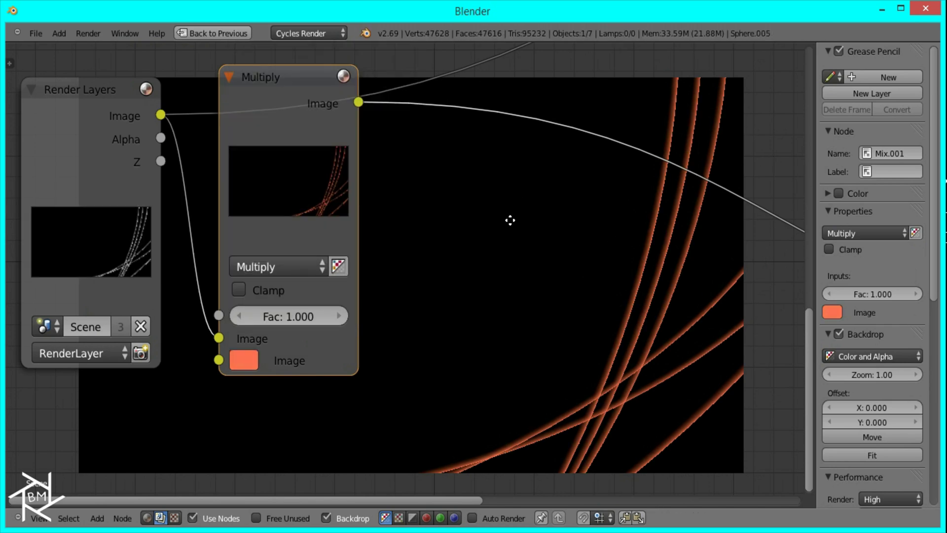
- Duplicate the Blur node onto the tinted lines and set its X and Y blur to 1%
middle_click_drag(509, 217, 401, 256)
scroll(401, 255, "down", 2)
scroll(381, 193, "down", 1)
left_click(291, 108)
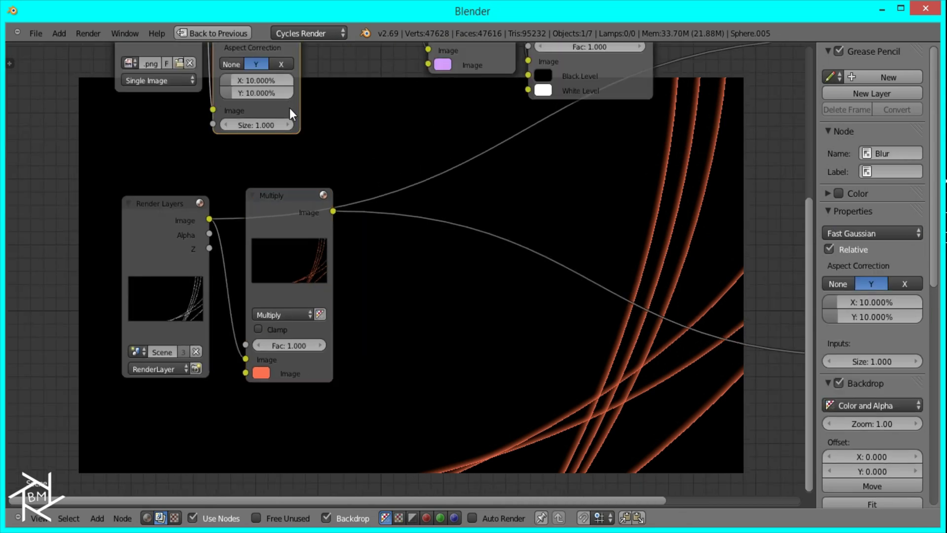
key("shift+d")
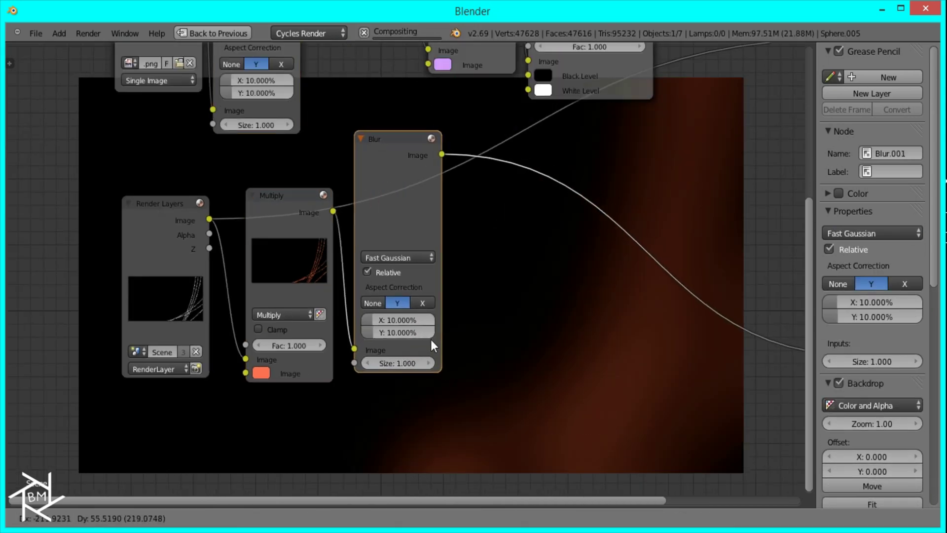
left_click(434, 348)
left_click(395, 337)
type("1")
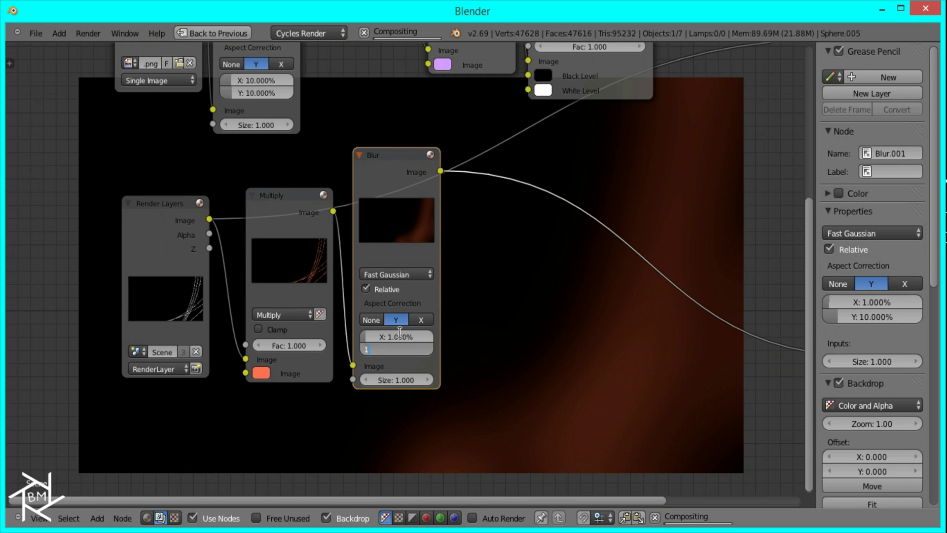
key("Tab")
type("1")
key("Return")
- Add a Multiply copy after the 1% blur, switch it to Add, and feed in the sharp tinted lines
left_click(291, 229)
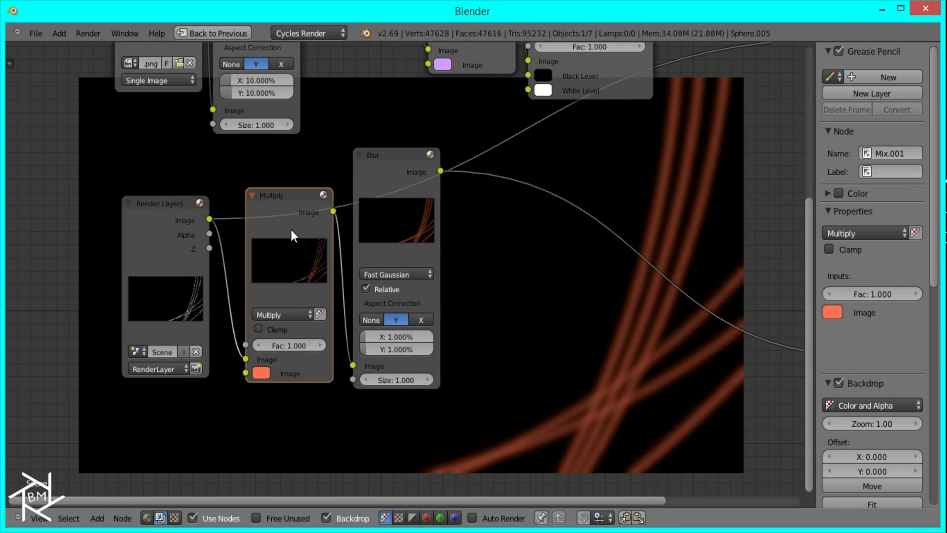
key("shift+d")
left_click(528, 241)
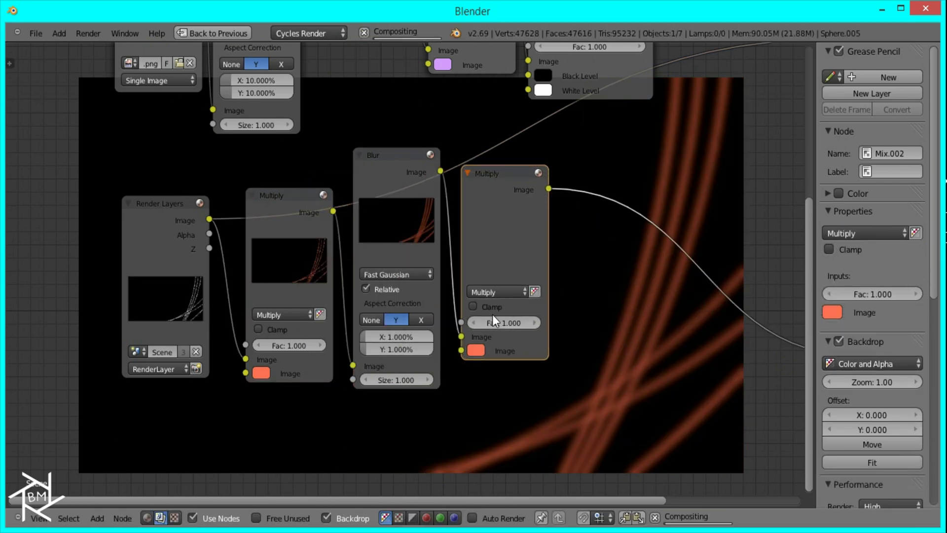
left_click(492, 291)
left_click(478, 265)
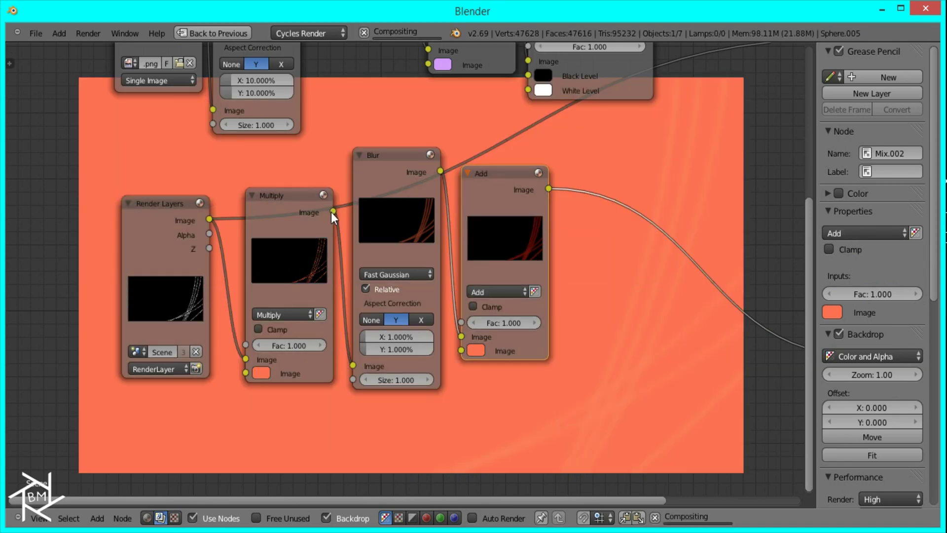
left_click_drag(333, 211, 464, 350)
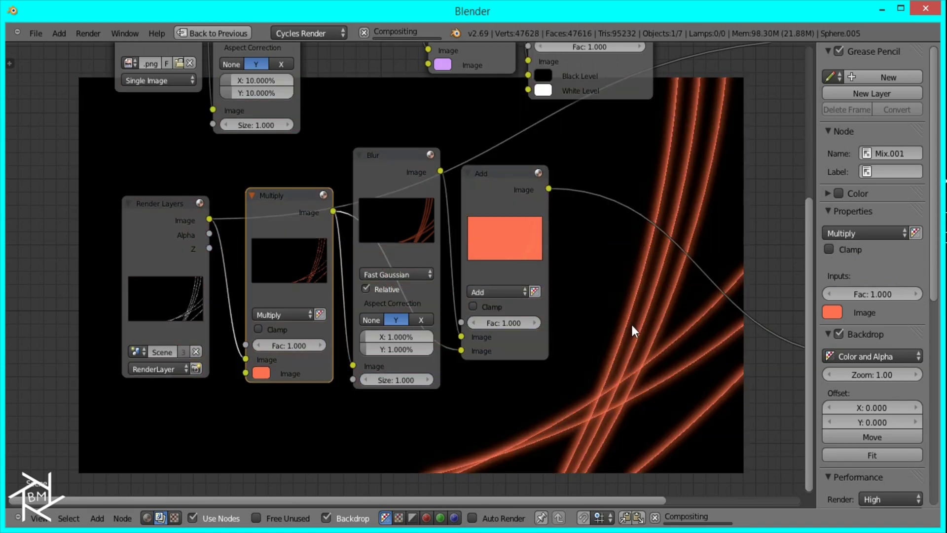
middle_click_drag(602, 285, 539, 298)
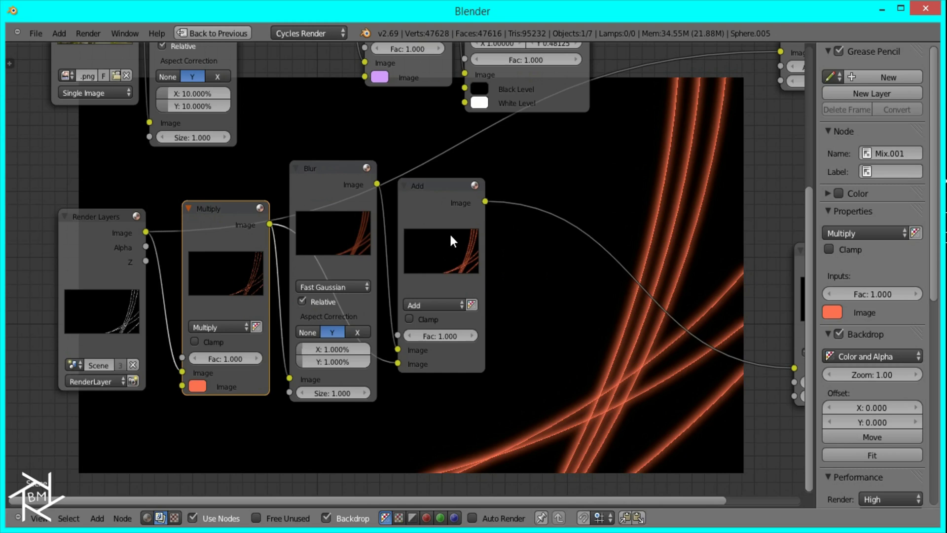
- Insert a copy of the Add node on the output, connect the raw Render Layers image, set Fac 0.1
left_click(448, 231)
key("shift+d")
left_click(550, 230)
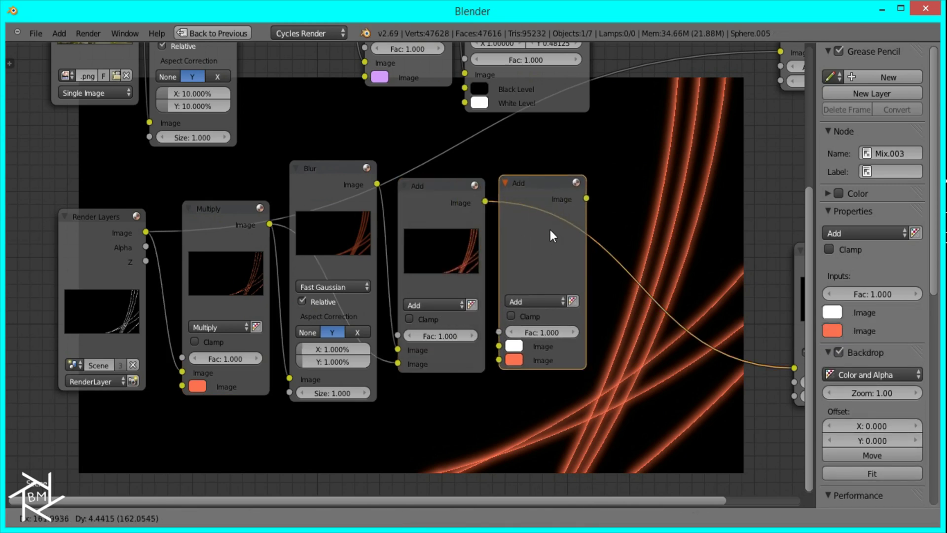
left_click_drag(499, 358, 140, 234)
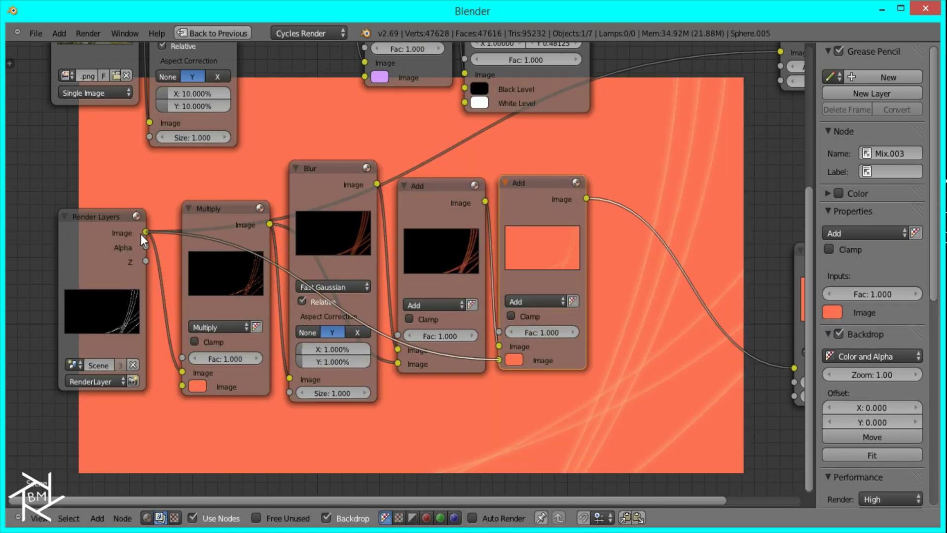
middle_click_drag(689, 426, 587, 416)
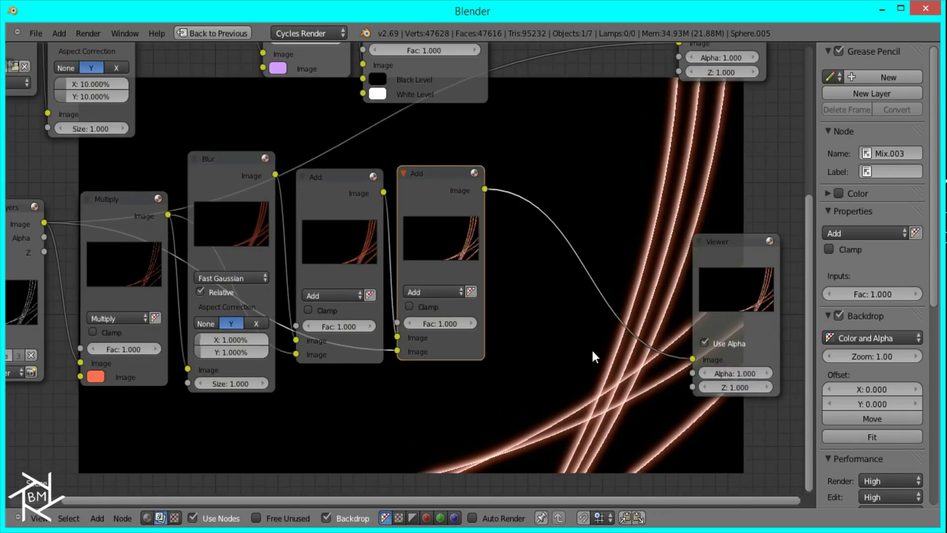
scroll(433, 354, "up", 2)
left_click(438, 323)
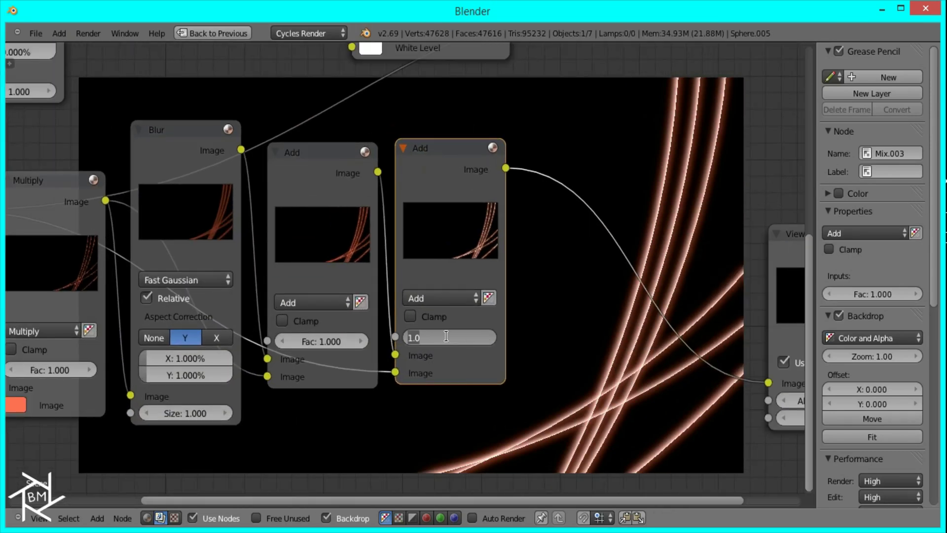
type("0.1")
key("Return")
middle_click_drag(569, 346, 528, 328)
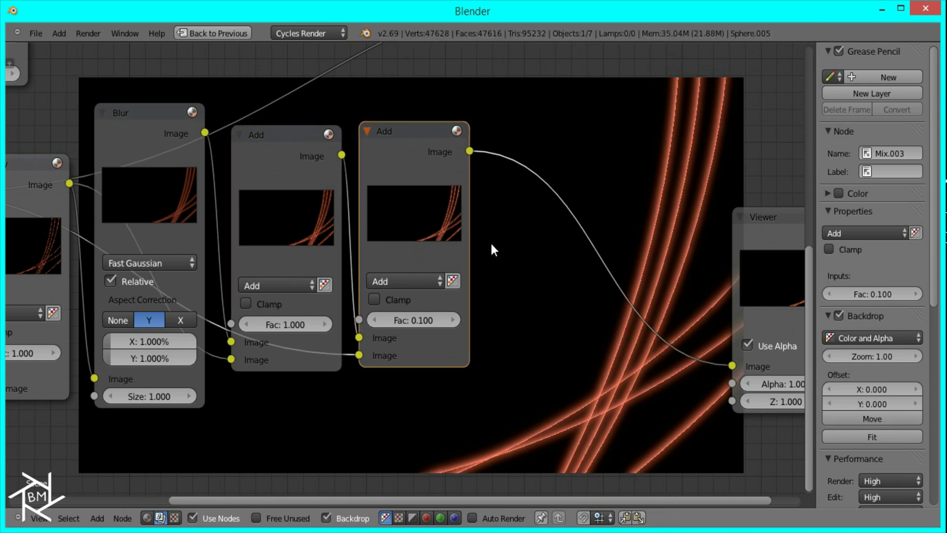
scroll(490, 241, "down", 3)
scroll(409, 247, "down", 1)
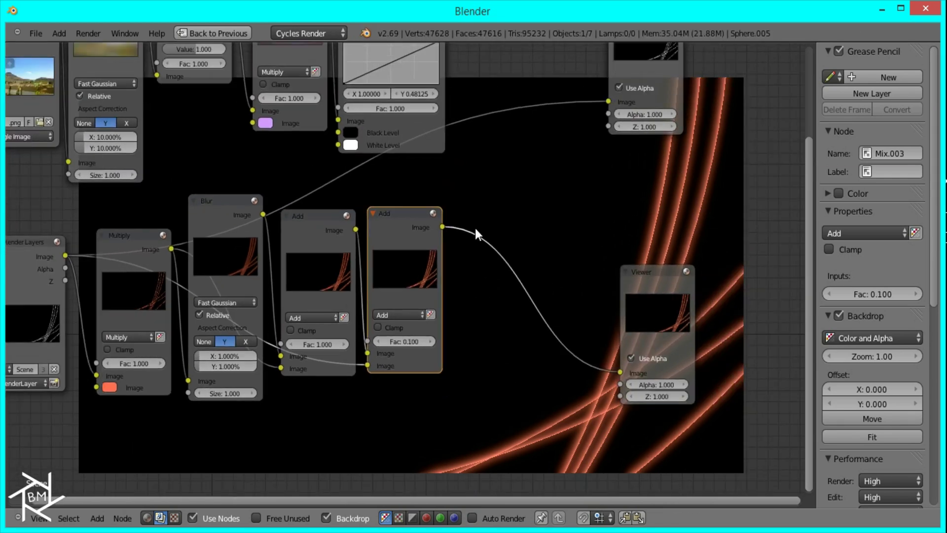
- Duplicate the Add node into the output link and feed the RGB Curves purple background into its second input
middle_click_drag(475, 228, 448, 259)
key("shift+d")
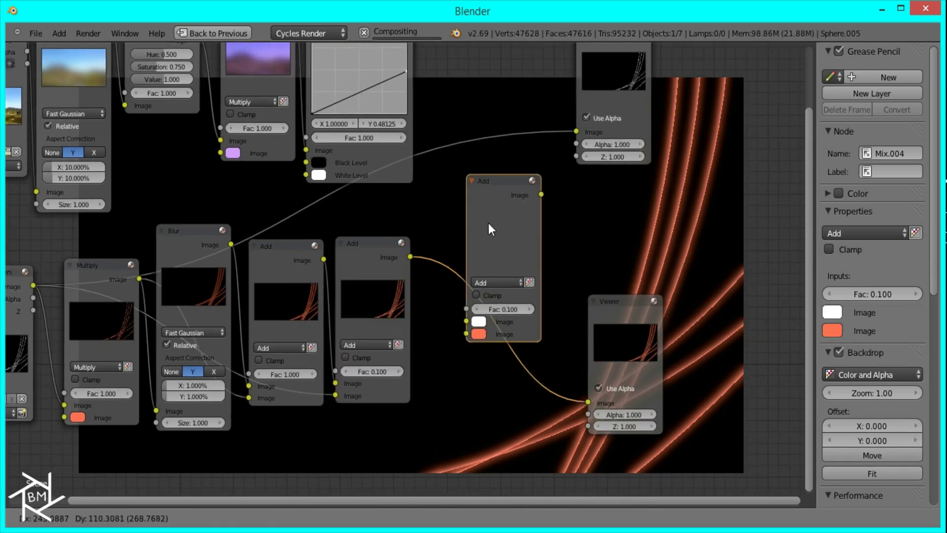
left_click(477, 208)
middle_click_drag(459, 296, 463, 350)
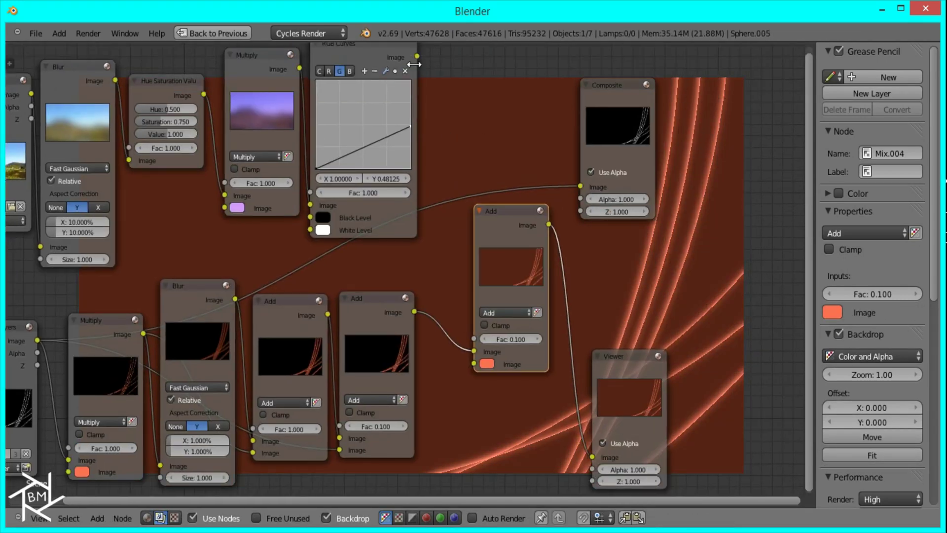
key("g")
key("Escape")
left_click_drag(417, 57, 474, 364)
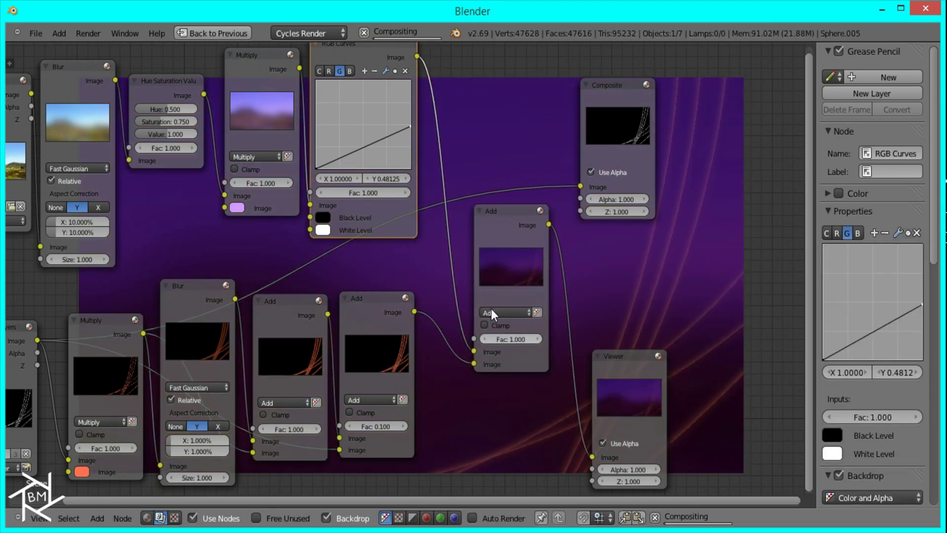
- Connect the new Add node to Composite, then place the Composite and Viewer nodes side by side
left_click_drag(552, 223, 584, 182)
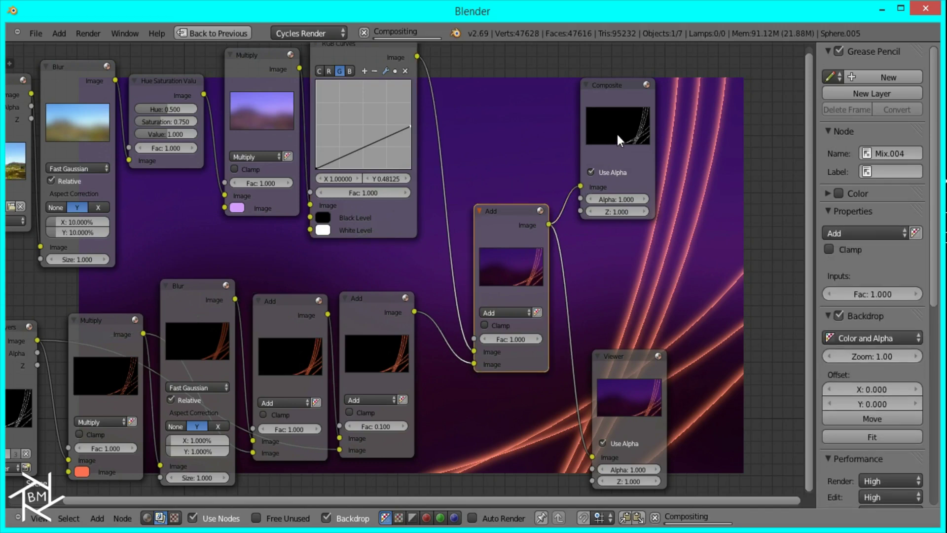
left_click(623, 134)
left_click_drag(660, 132, 659, 130)
left_click_drag(638, 359, 673, 235)
middle_click_drag(542, 316, 448, 210)
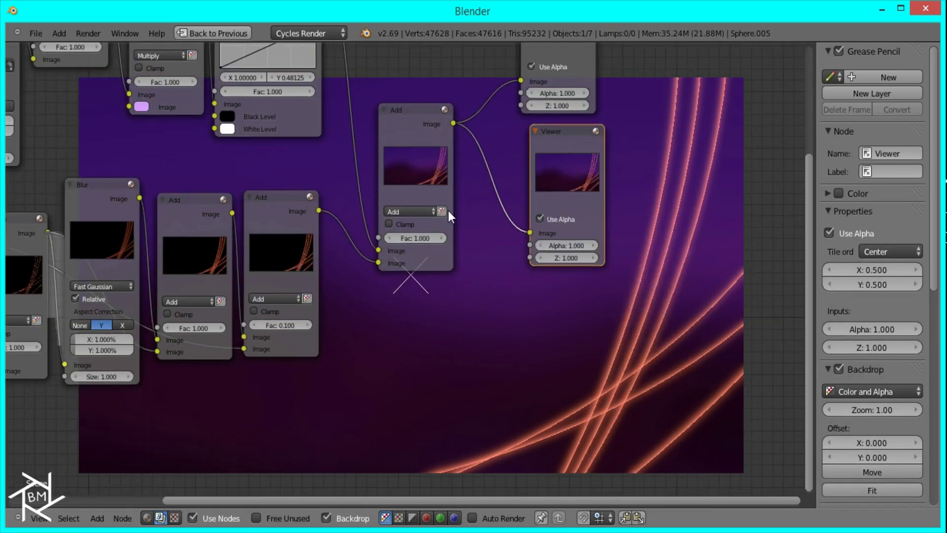
- Return to the full layout, show the Render Result in the Image Editor, and switch the 3D view to rendered preview
left_click(229, 32)
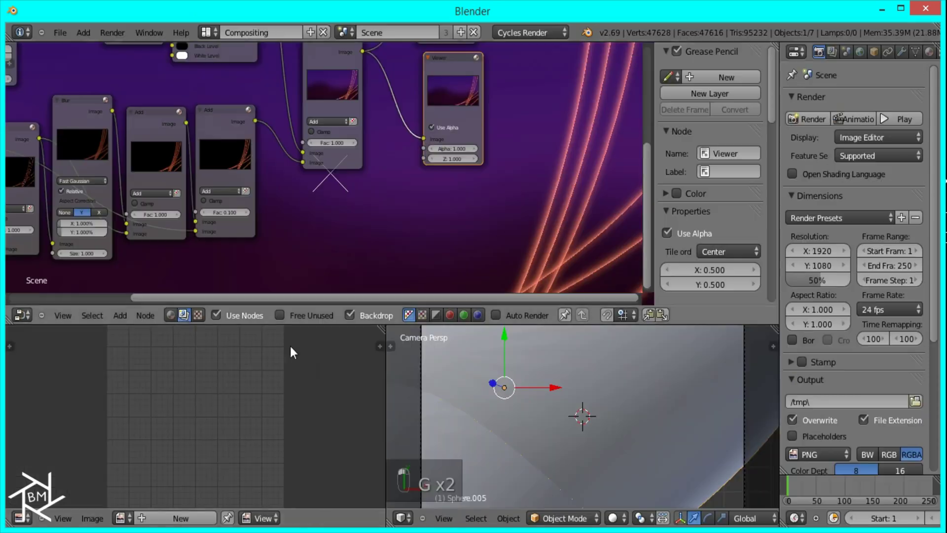
left_click(123, 518)
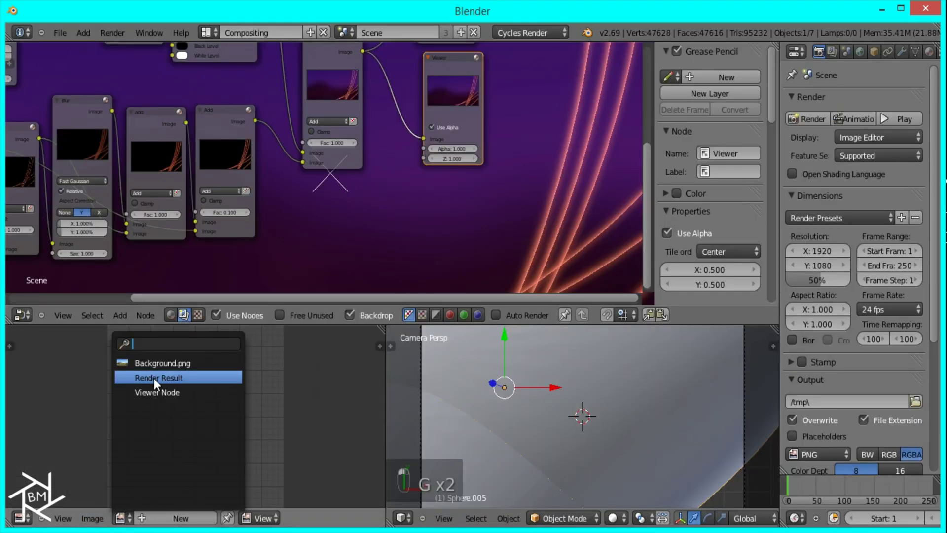
left_click(155, 378)
key("Home")
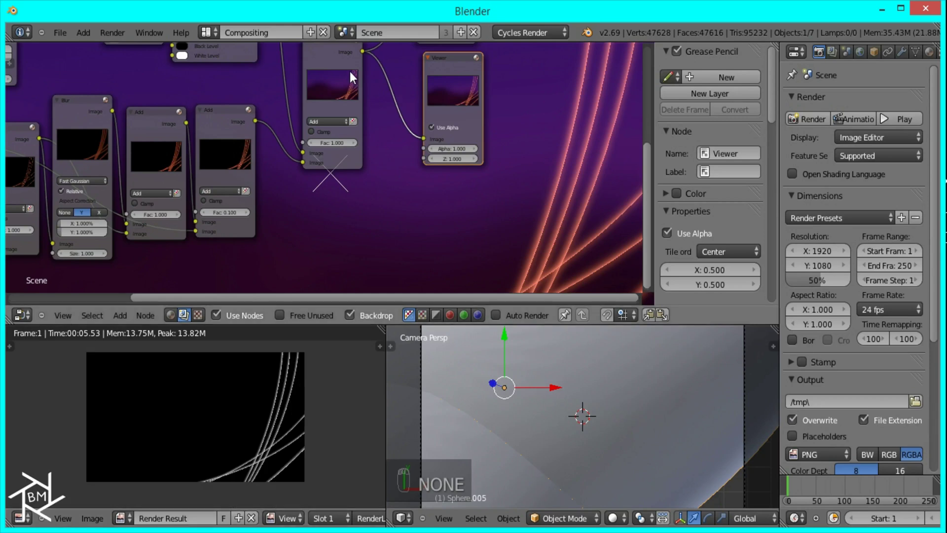
left_click(350, 71)
key("z")
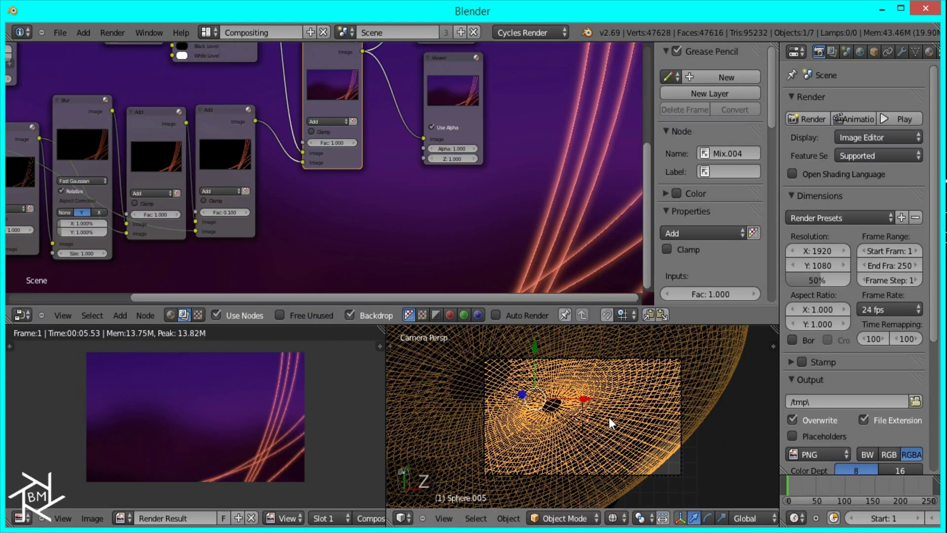
key("shift+z")
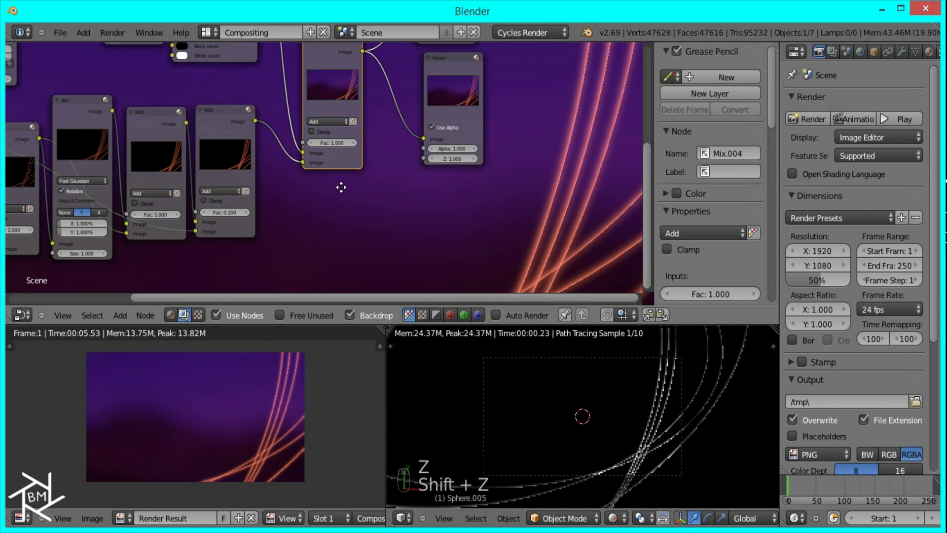
- Change the Multiply node's line tint colour from orange-red to green
middle_click_drag(341, 187, 525, 222)
left_click(173, 283)
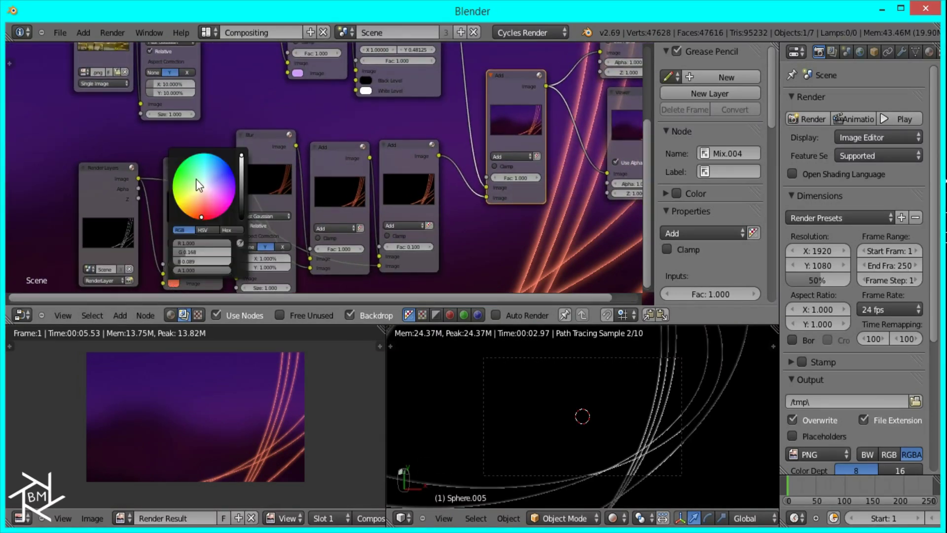
left_click(182, 177)
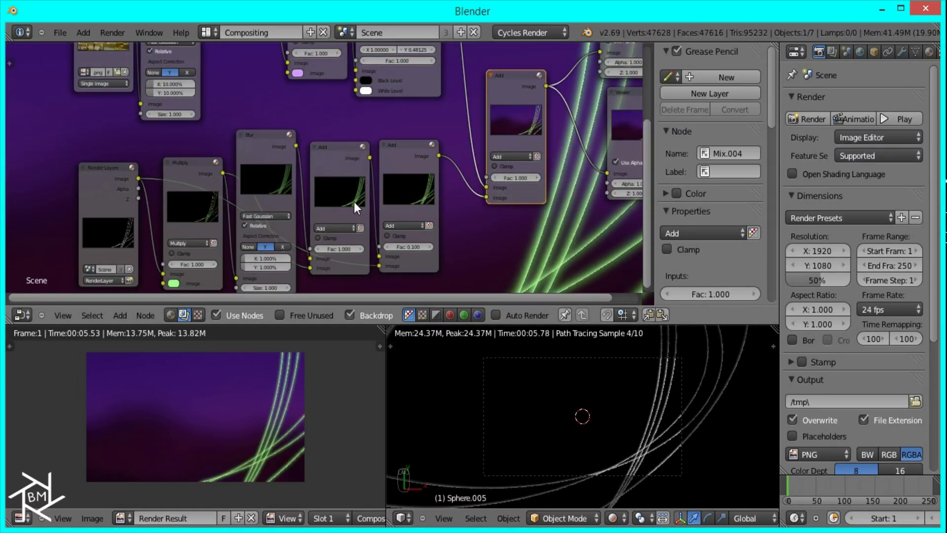
middle_click_drag(347, 101, 343, 185)
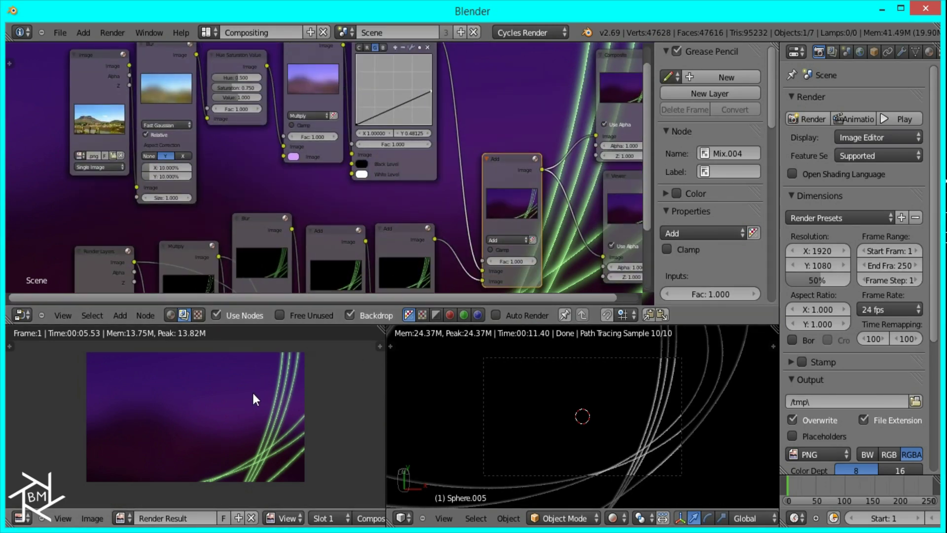
- Maximize the Image Editor with Ctrl+Up, then zoom in and centre the green-line render
key("ctrl+Up")
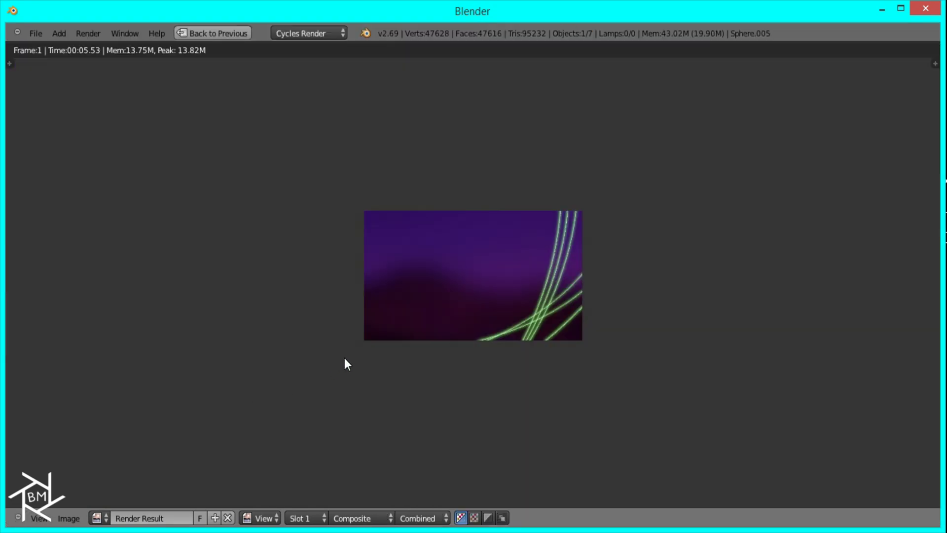
scroll(366, 357, "up", 4)
middle_click_drag(442, 354, 425, 351)
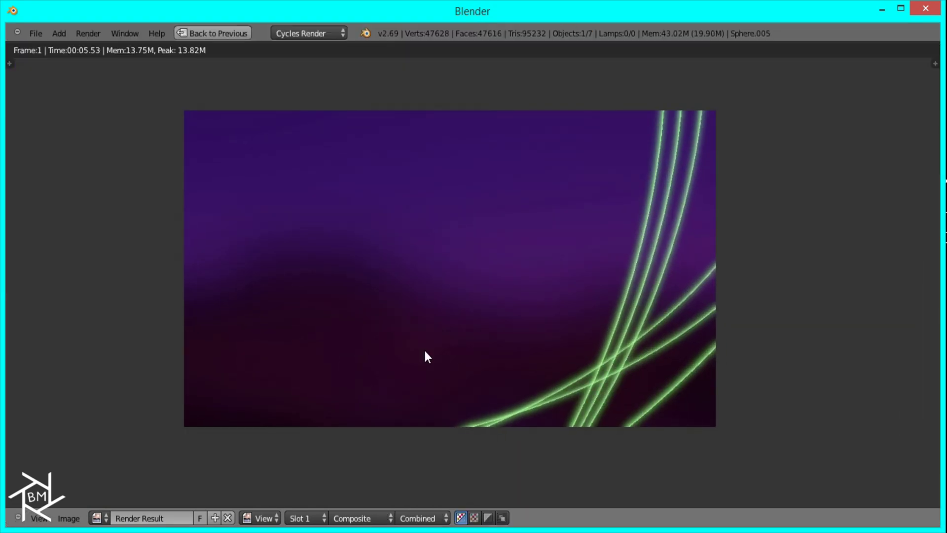
scroll(425, 352, "up", 1)
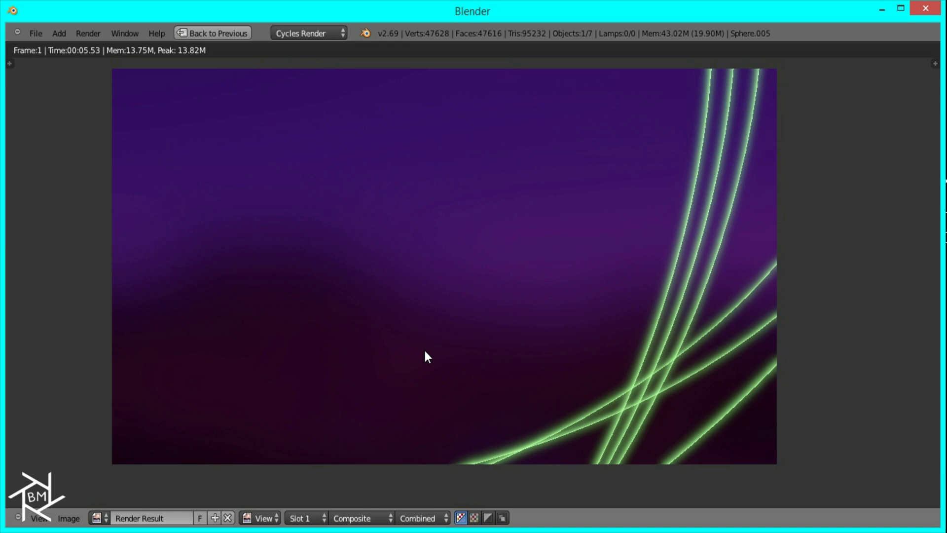